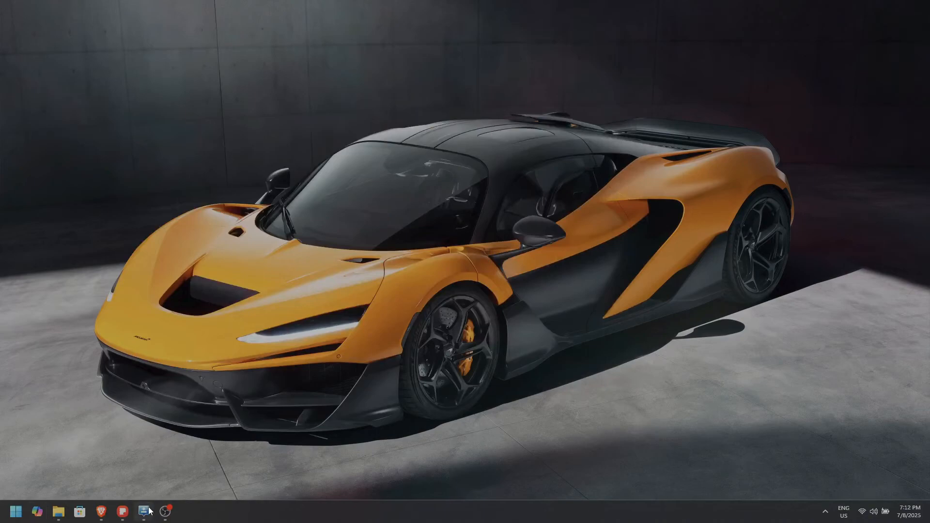
# Step: Switch to Odin3 and browse for a BL file in the SAMFW.COM_SM-J810G_INS folder under D:\J8 TWRP\firmware
pyautogui.click(144, 511)
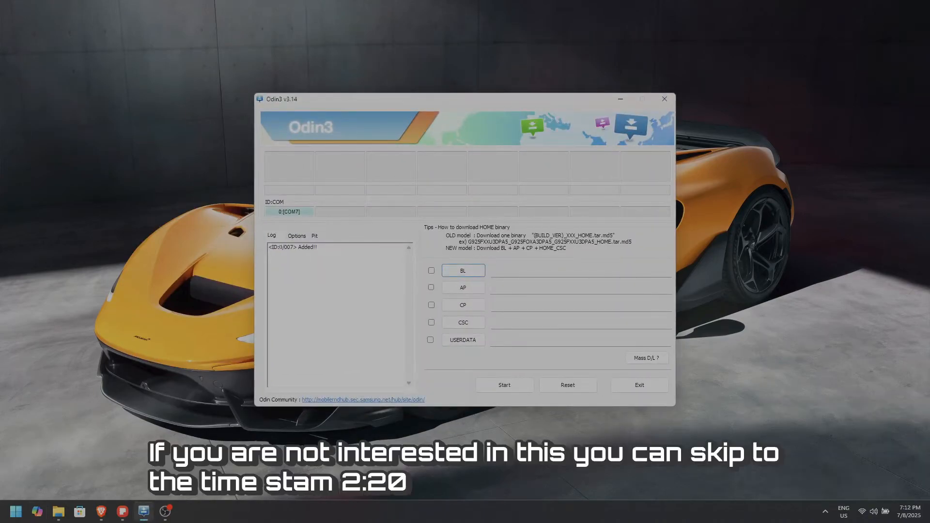
pyautogui.moveTo(325, 248); pyautogui.dragTo(267, 248)
pyautogui.click(470, 271)
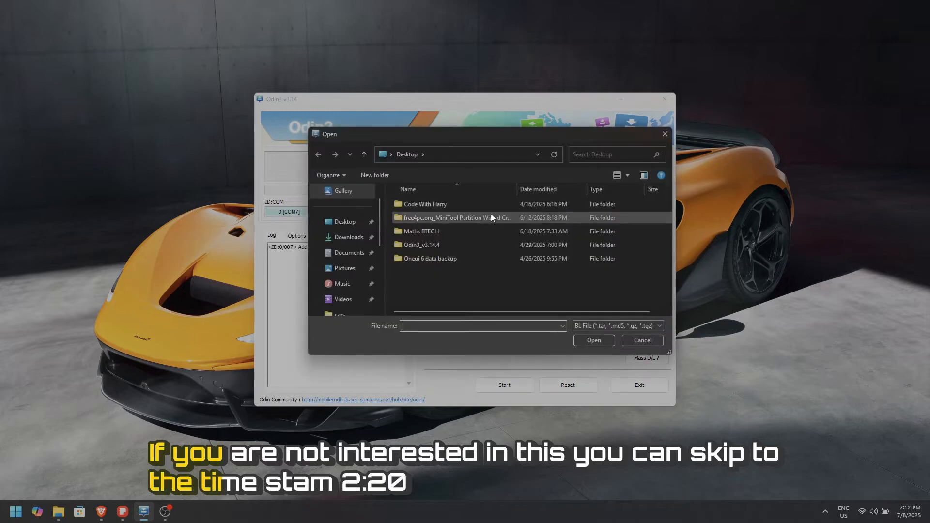
pyautogui.scroll(-2, 360, 274)
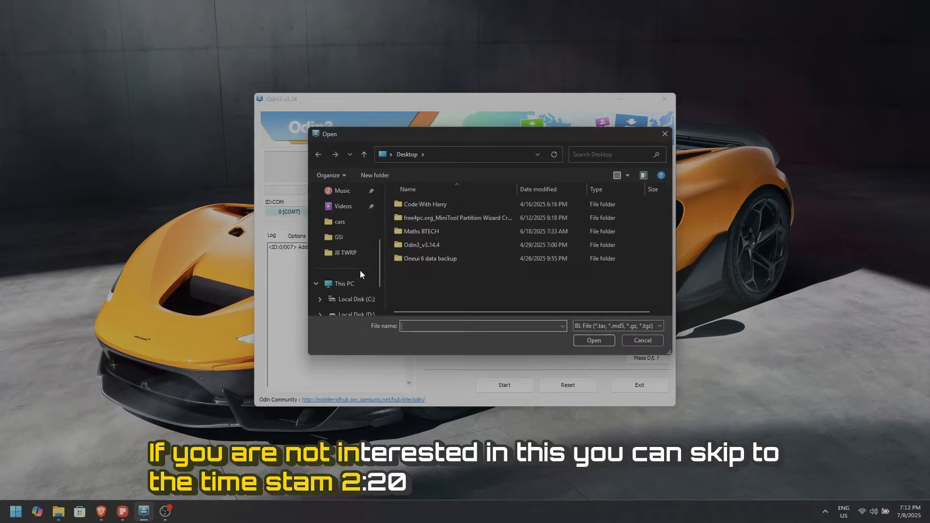
pyautogui.scroll(-1, 360, 274)
pyautogui.click(360, 268)
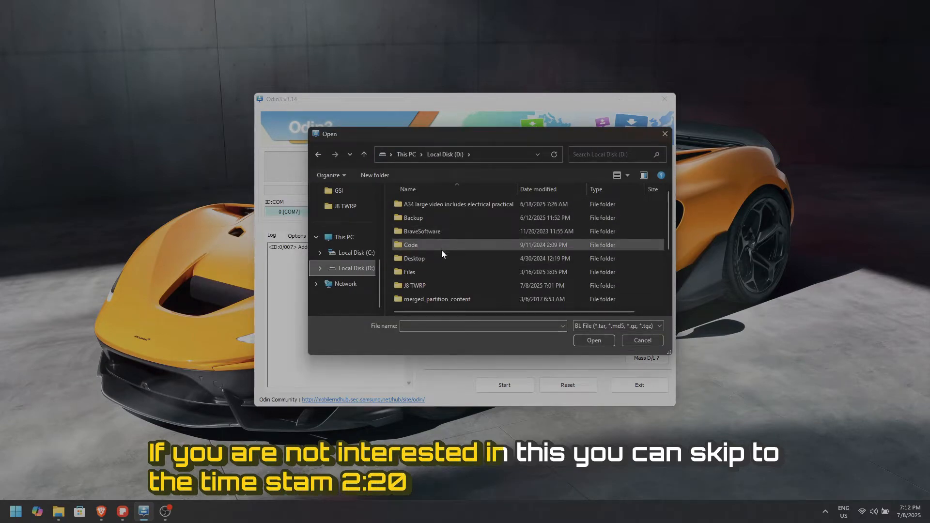
pyautogui.doubleClick(440, 284)
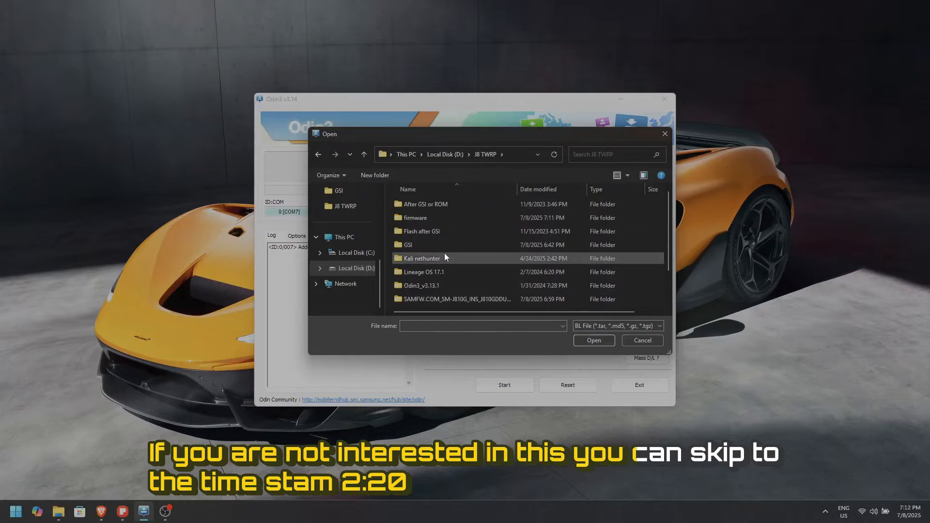
pyautogui.doubleClick(431, 216)
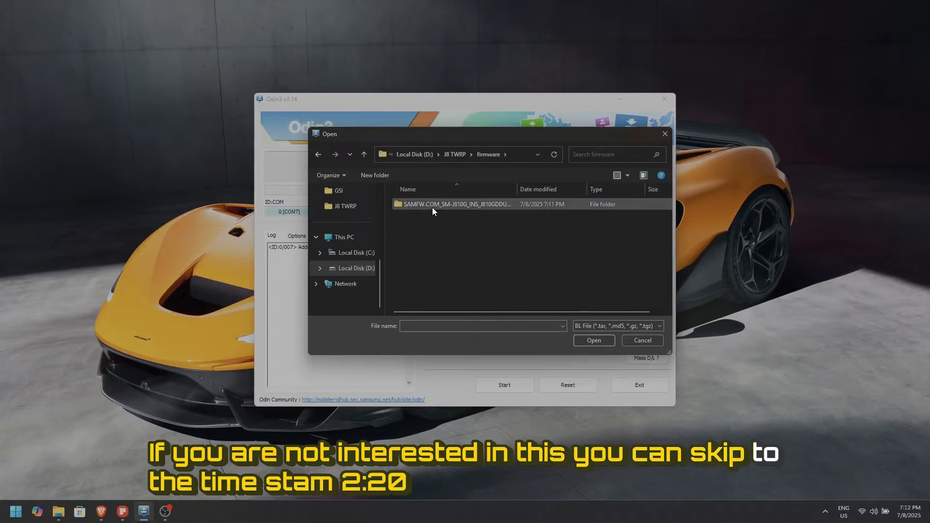
pyautogui.doubleClick(433, 206)
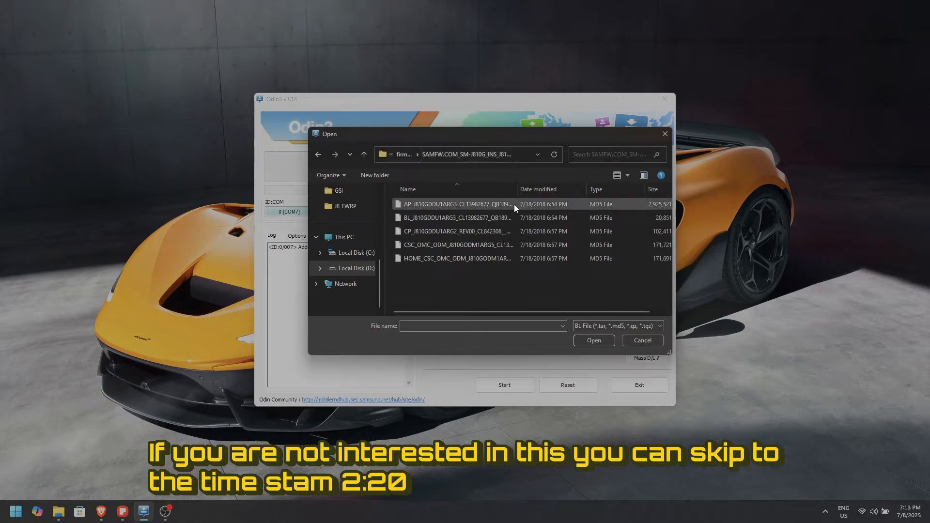
# Step: Widen the file name column and load the BL_J810GDDU1ARG3 firmware file into the BL slot
pyautogui.moveTo(518, 190); pyautogui.dragTo(574, 194)
pyautogui.click(516, 219)
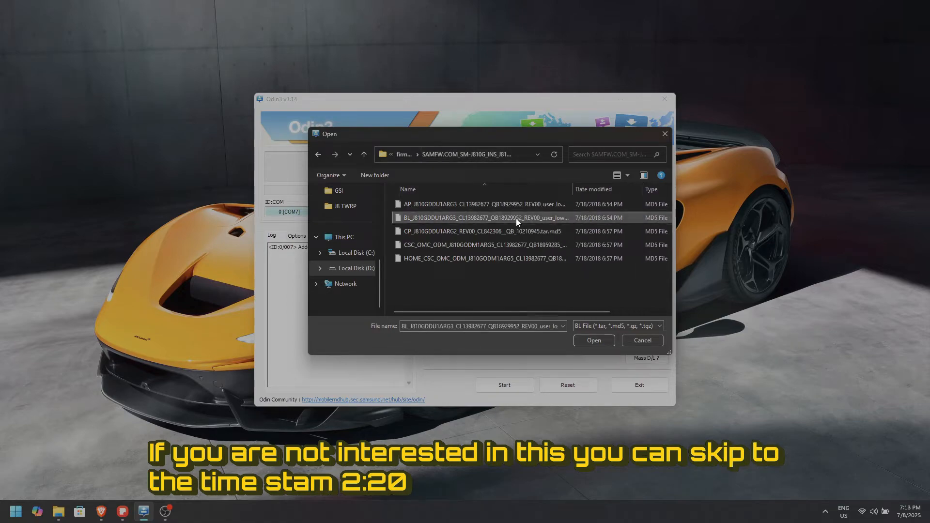
pyautogui.click(594, 340)
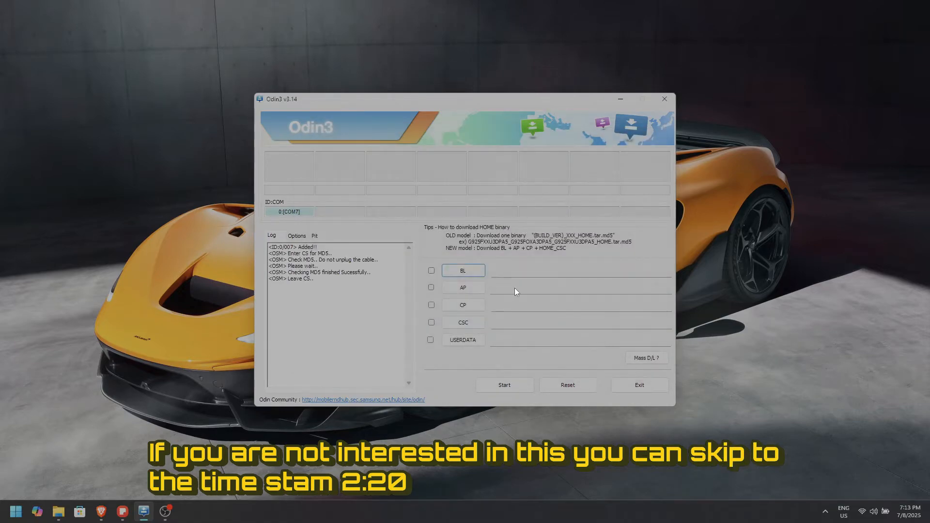
# Step: Load the CP_J810GDDU1ARG2_REV00 modem file into the CP slot
pyautogui.click(472, 306)
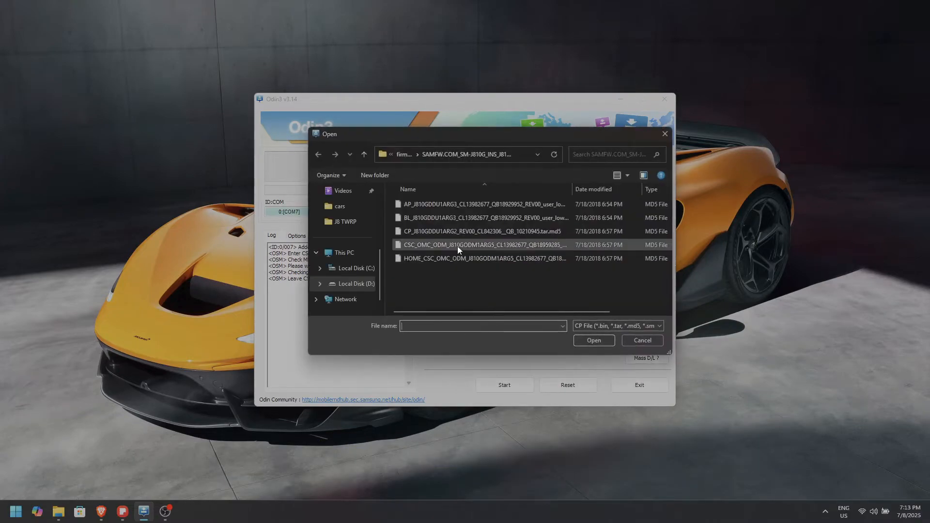
pyautogui.click(443, 229)
pyautogui.click(593, 340)
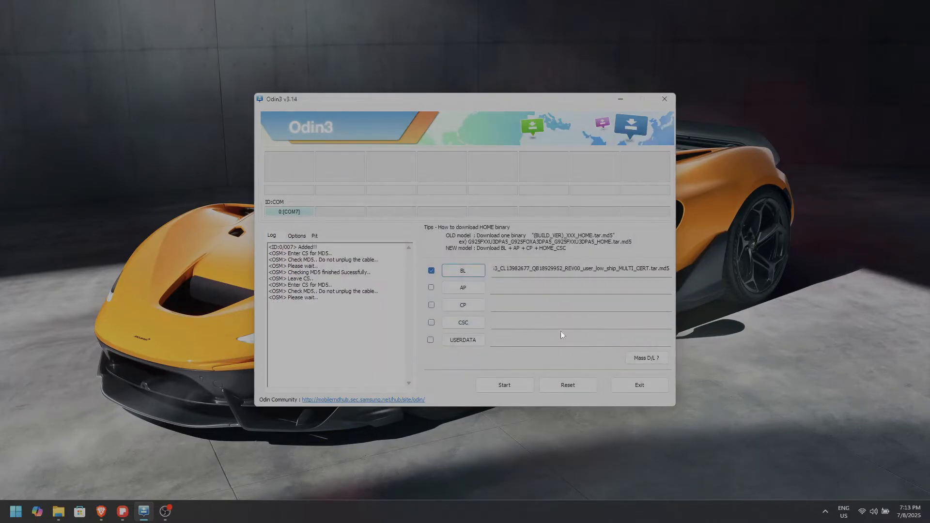
# Step: Load the CSC_OMC_ODM_J810GODM1ARG5 file, not the HOME_CSC one, into the CSC slot
pyautogui.click(469, 322)
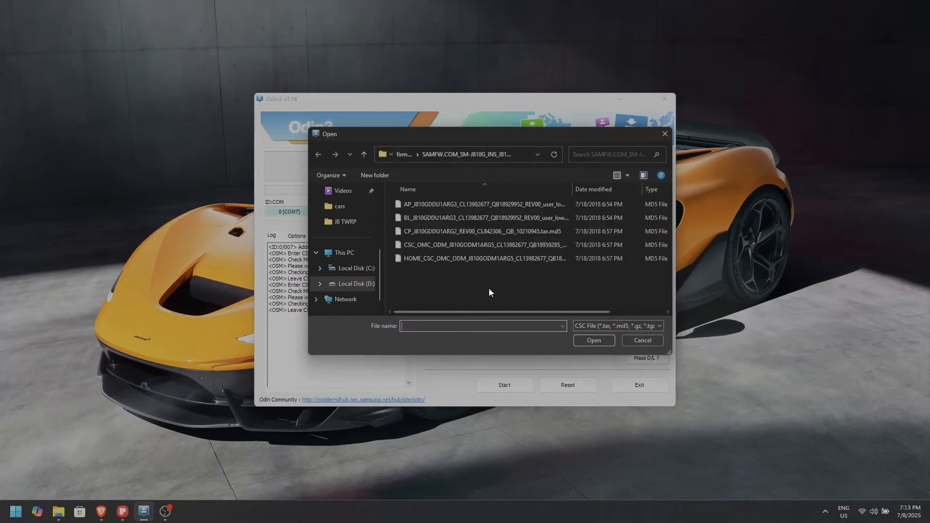
pyautogui.click(449, 245)
pyautogui.click(595, 340)
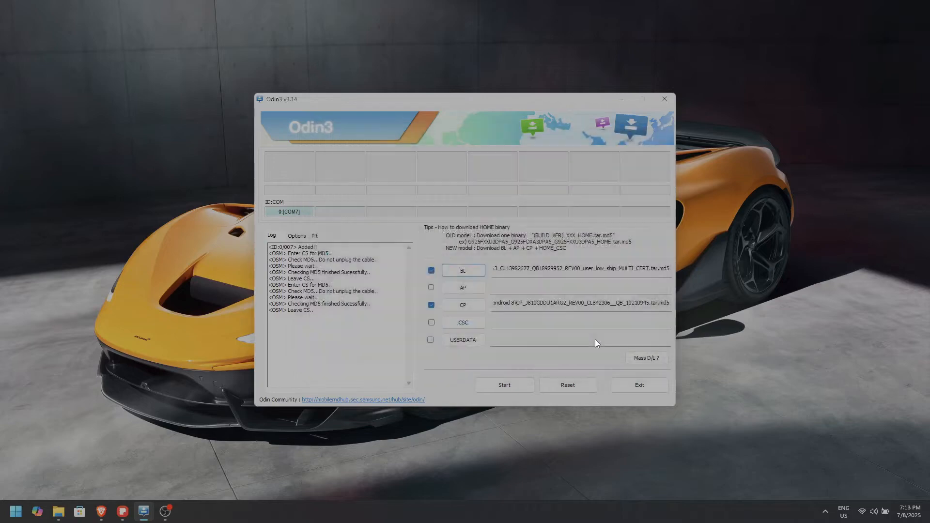
# Step: Load the AP_J810GDDU1ARG3 firmware file into the AP slot and start flashing the connected phone
pyautogui.click(478, 290)
pyautogui.click(460, 205)
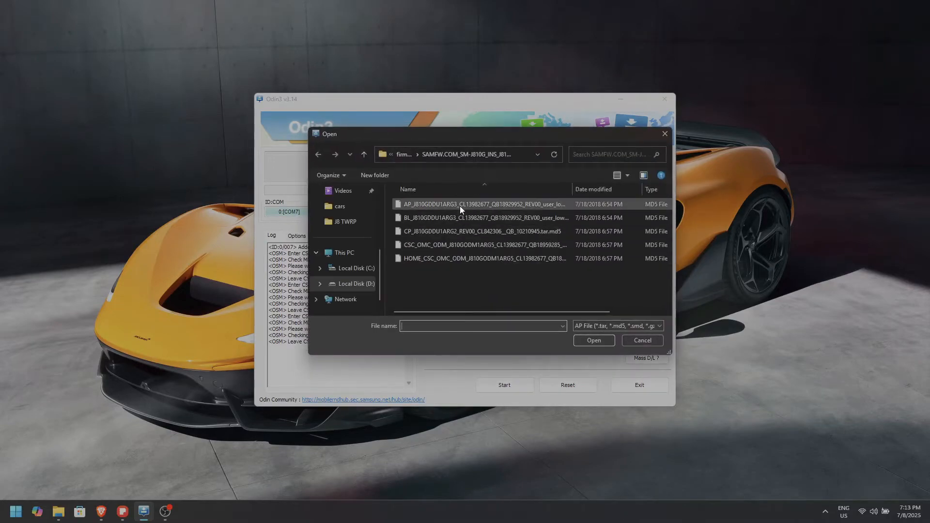
pyautogui.click(601, 340)
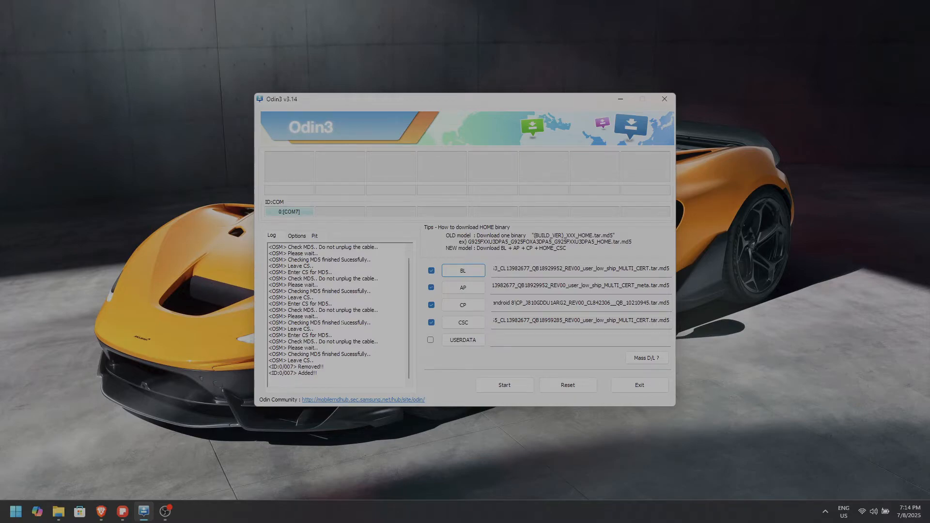
pyautogui.scroll(1, 336, 359)
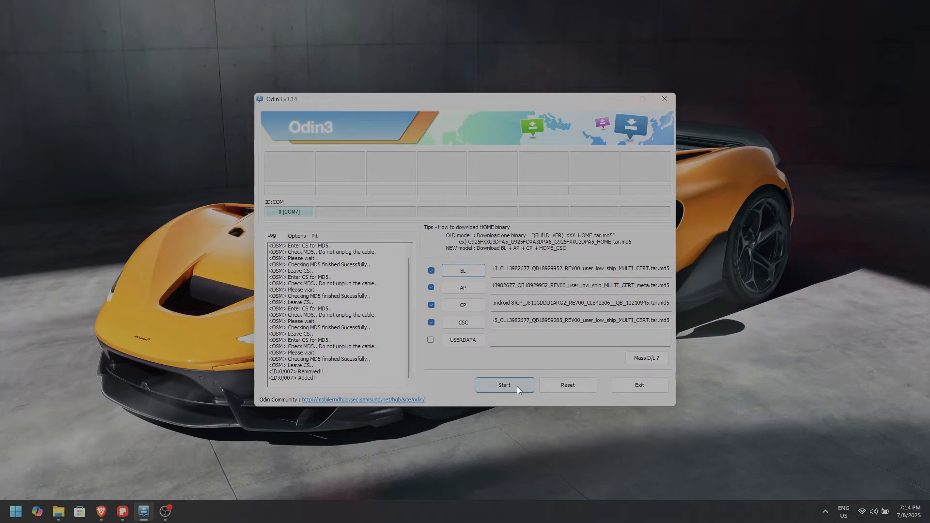
pyautogui.click(516, 390)
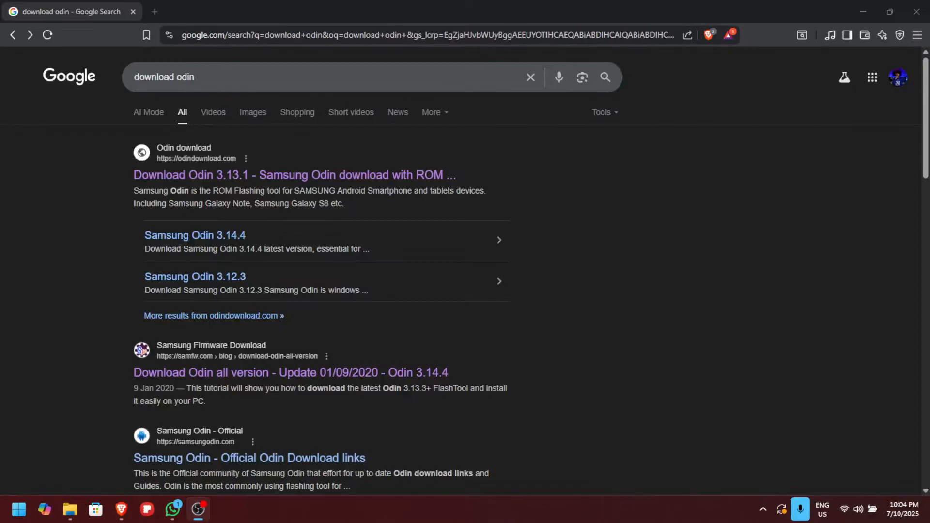
# Step: Open SamFw's "Download Odin all version" page from the search results and look through the listed Odin versions
pyautogui.click(257, 372)
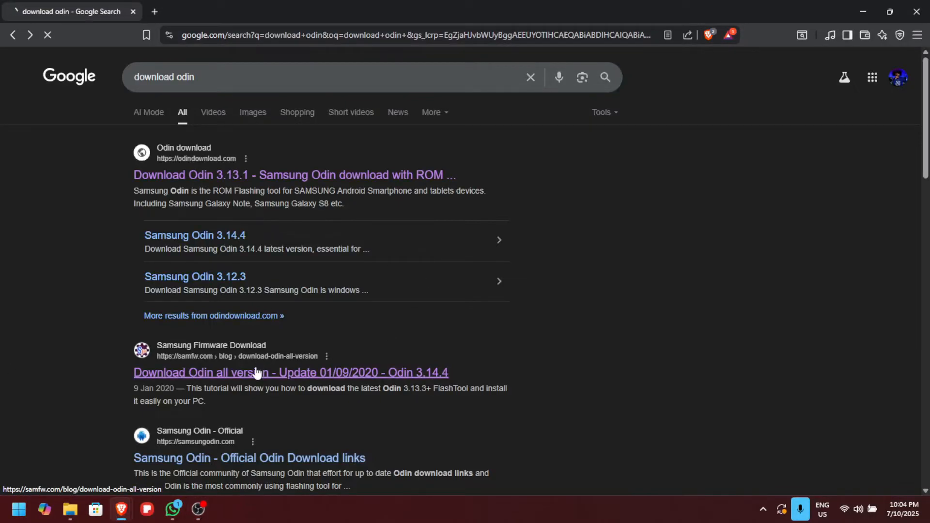
pyautogui.scroll(-5, 304, 280)
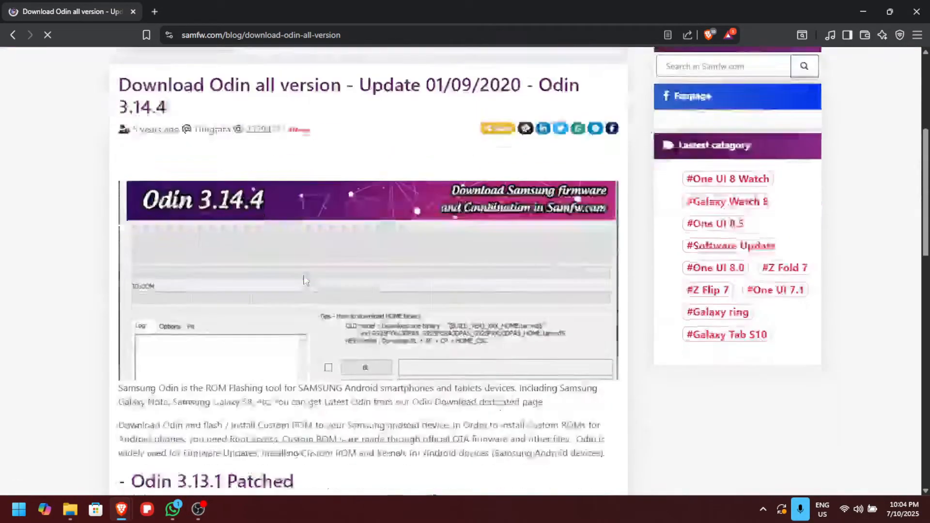
pyautogui.scroll(-8, 305, 281)
pyautogui.scroll(7, 312, 286)
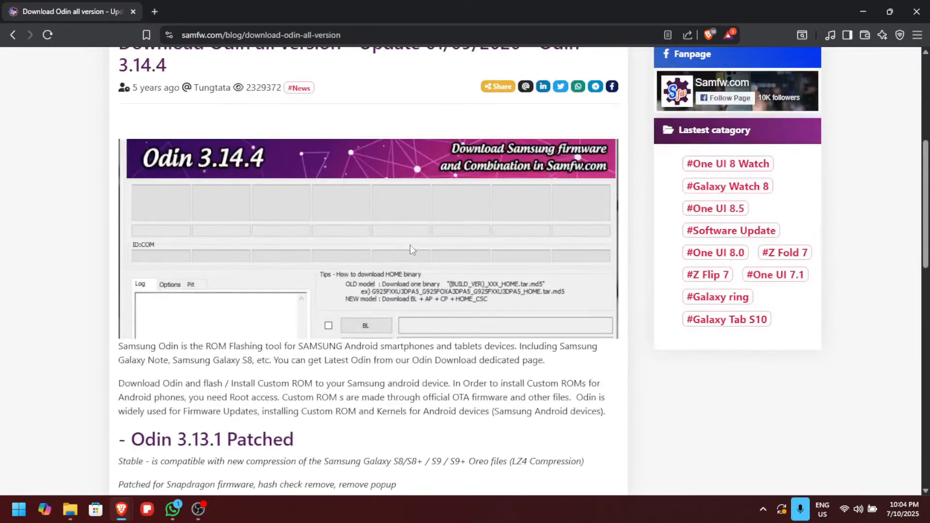
pyautogui.scroll(5, 325, 185)
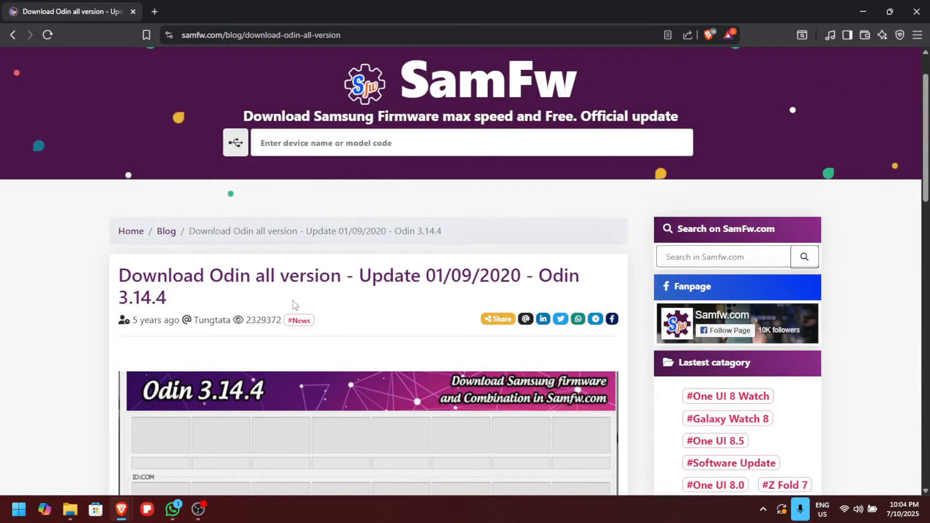
pyautogui.scroll(-6, 294, 304)
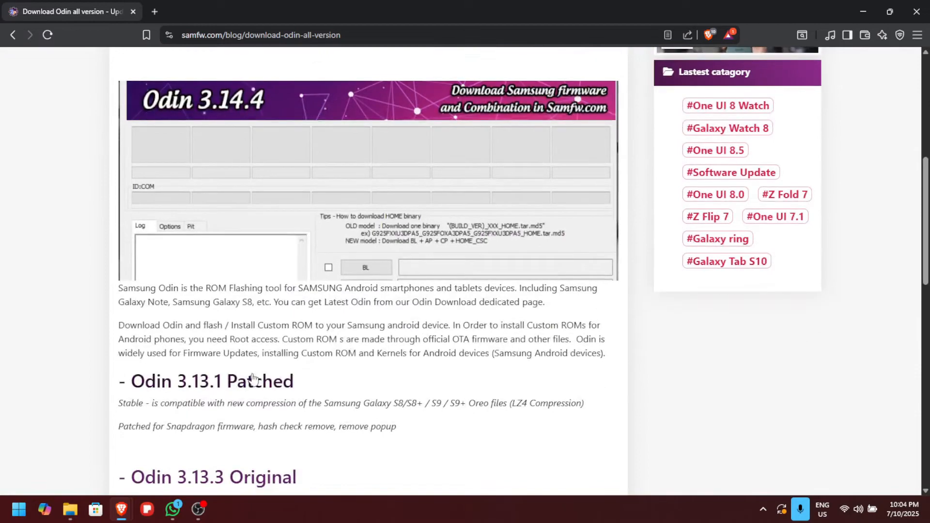
pyautogui.scroll(-3, 240, 394)
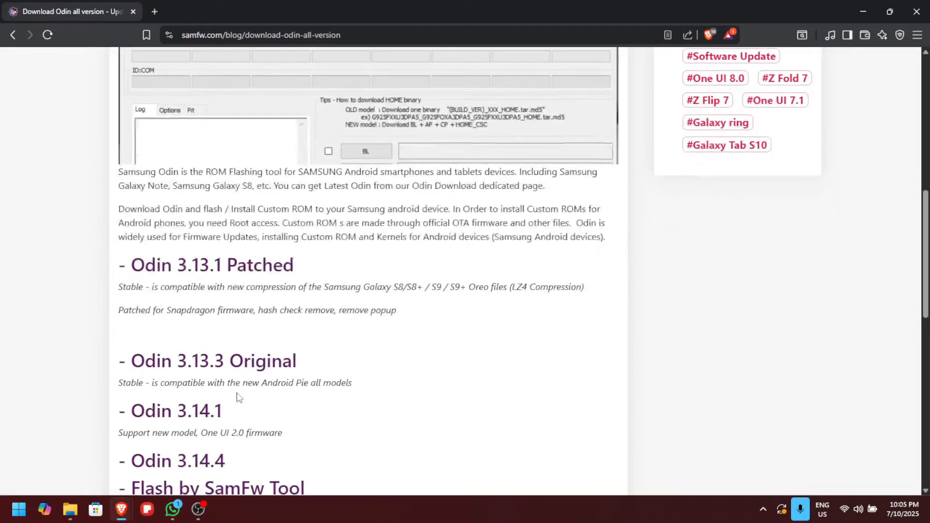
# Step: Request the Odin 3.14.4 zip download and cancel saving it
pyautogui.click(203, 462)
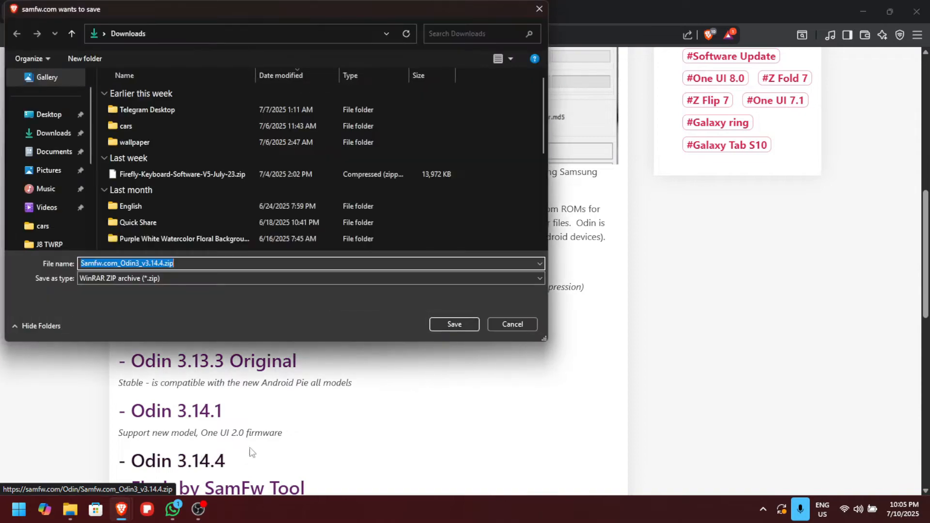
pyautogui.click(515, 325)
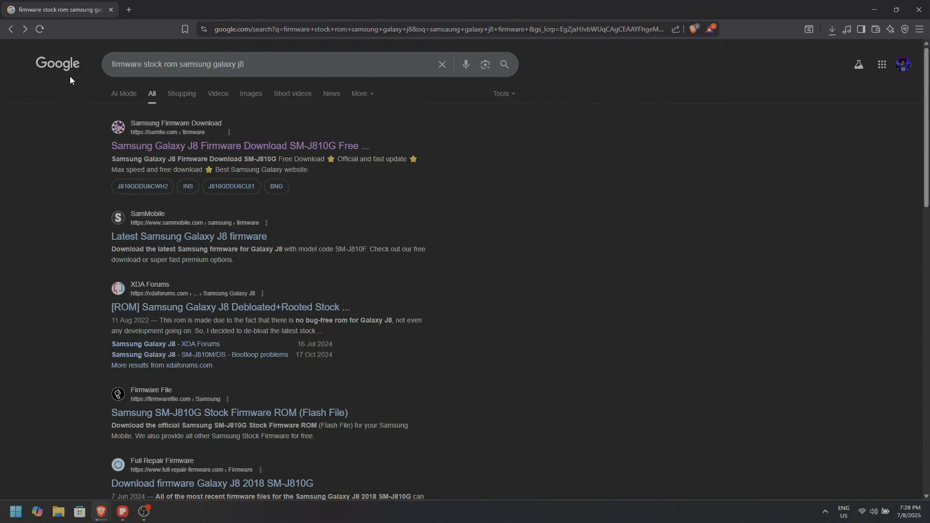
# Step: Search Google for "firmware for samsung galaxy j8" in place of the existing query
pyautogui.moveTo(254, 66); pyautogui.dragTo(92, 73)
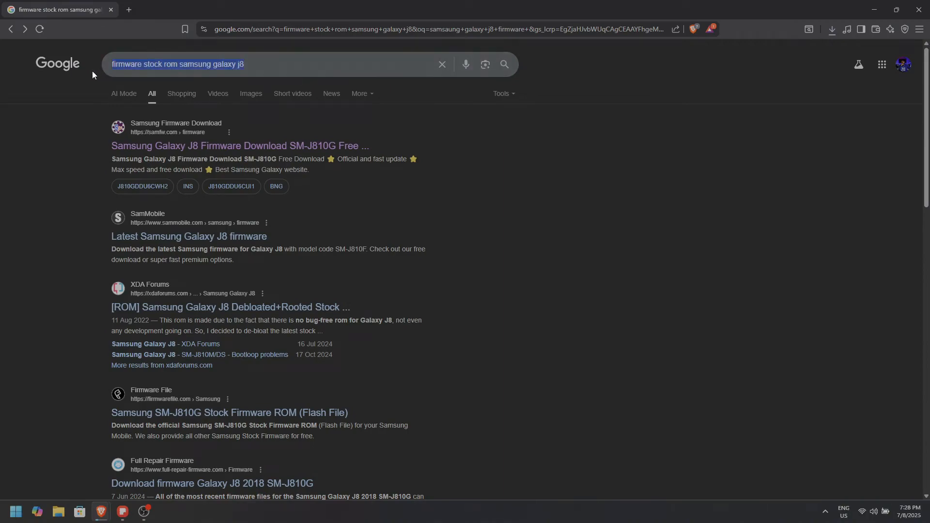
pyautogui.write('fi')
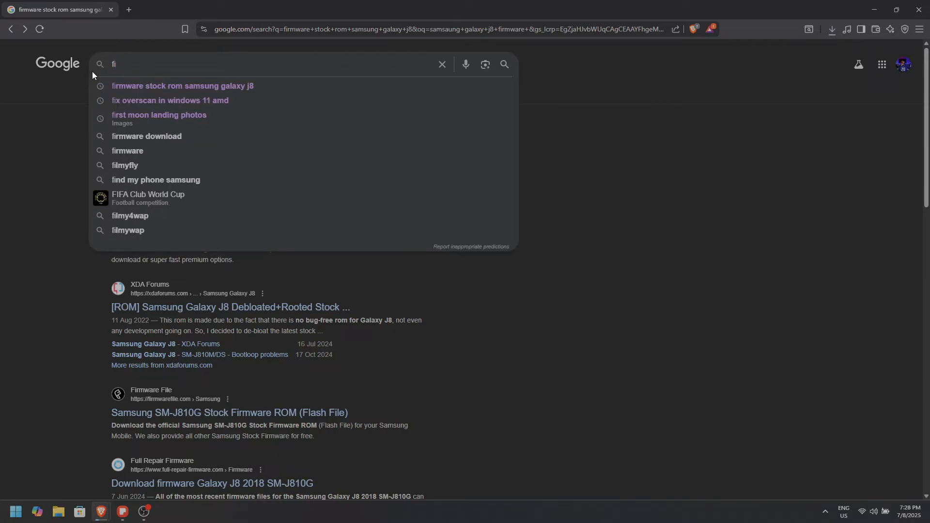
pyautogui.write('rmware')
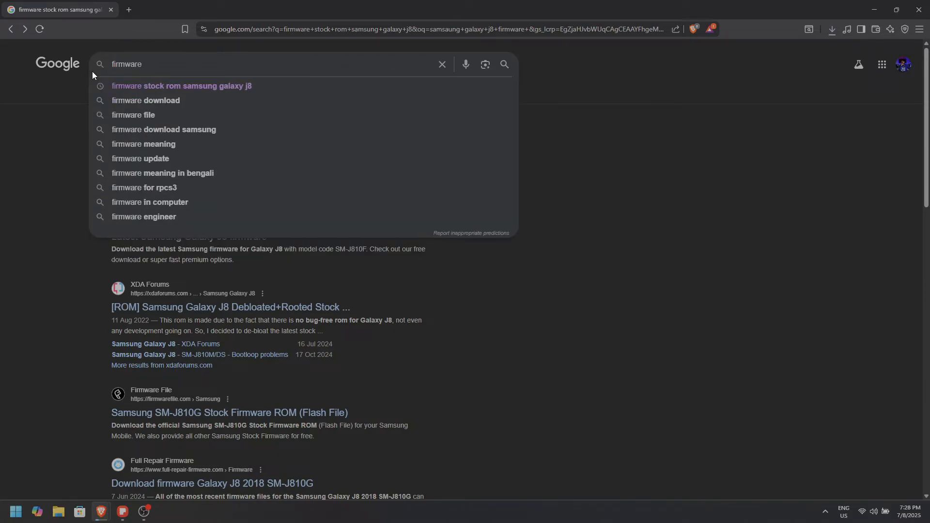
pyautogui.write(' for samsung ')
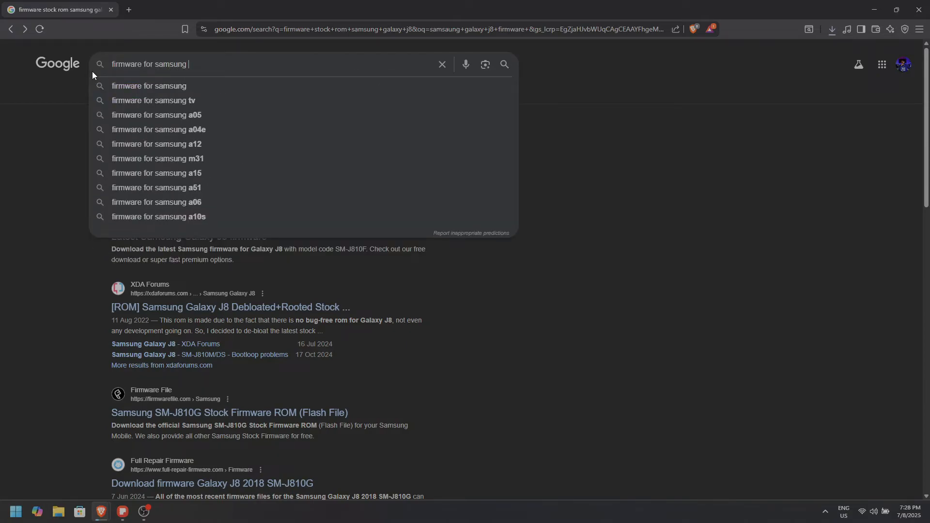
pyautogui.write('galaxy')
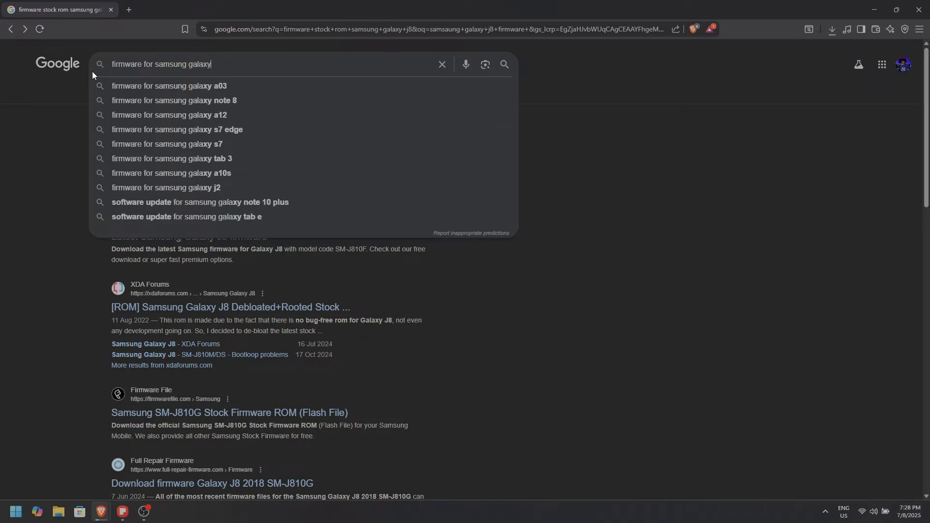
pyautogui.write(' j8')
pyautogui.press('Return')
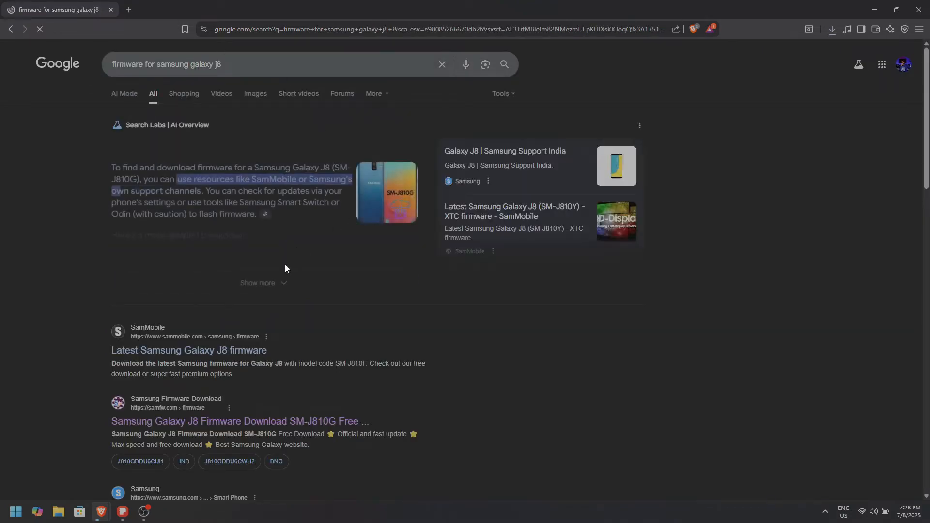
# Step: Open SamFw's Galaxy J8 SM-J810G firmware page and show the firmware list for India (INS)
pyautogui.scroll(-4, 285, 264)
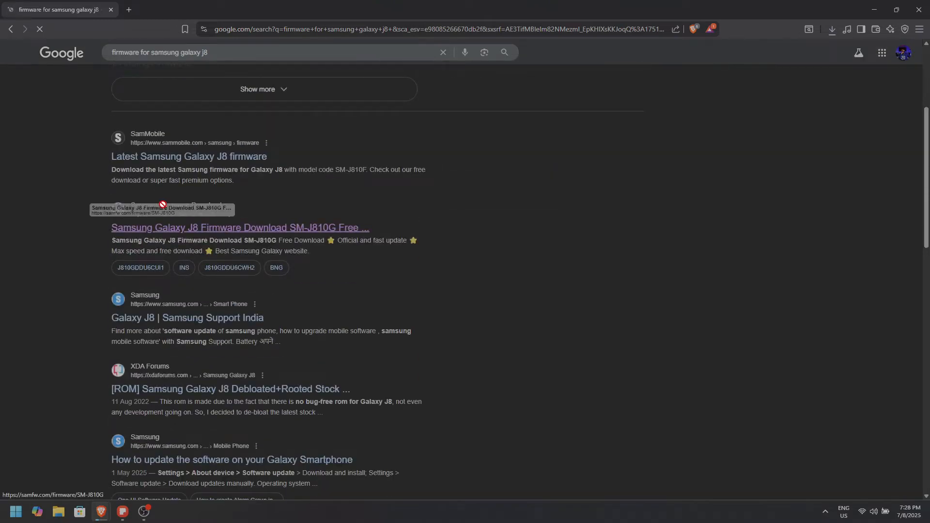
pyautogui.click(216, 236)
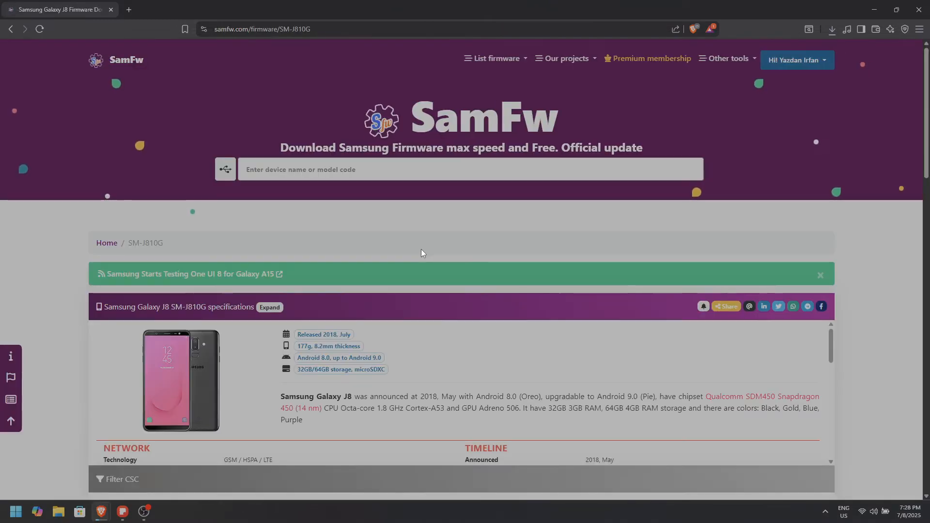
pyautogui.scroll(-5, 420, 249)
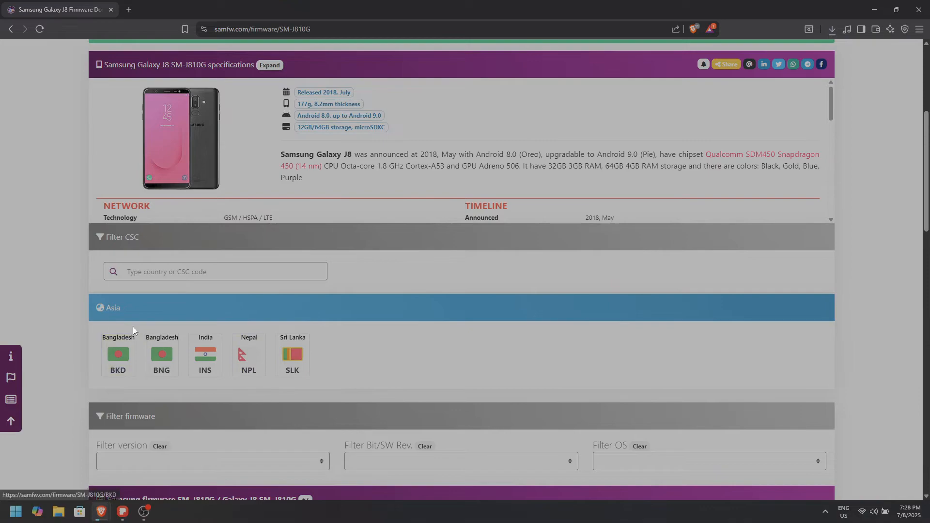
pyautogui.click(207, 367)
pyautogui.scroll(-4, 318, 239)
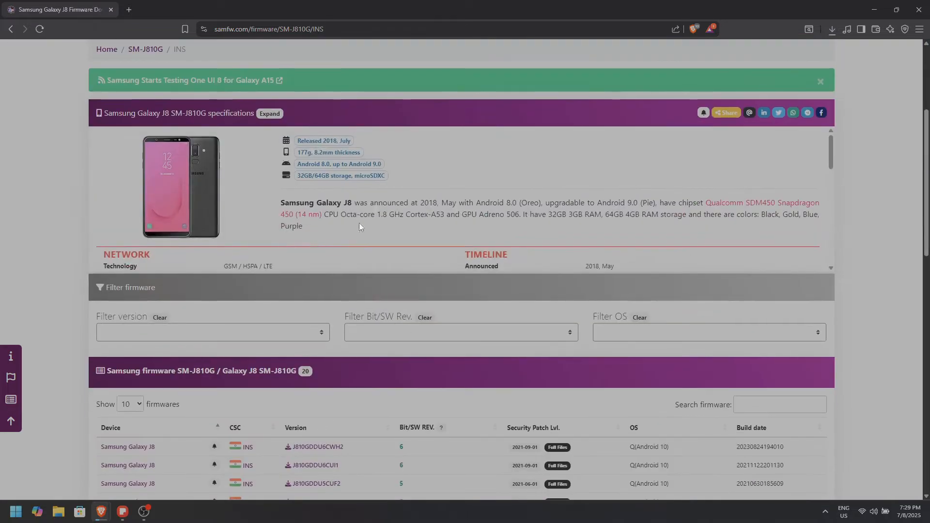
# Step: Examine the Galaxy J8's release date, Android versions and detailed specifications, and look over the list of firmware builds for India
pyautogui.moveTo(310, 140); pyautogui.dragTo(353, 138)
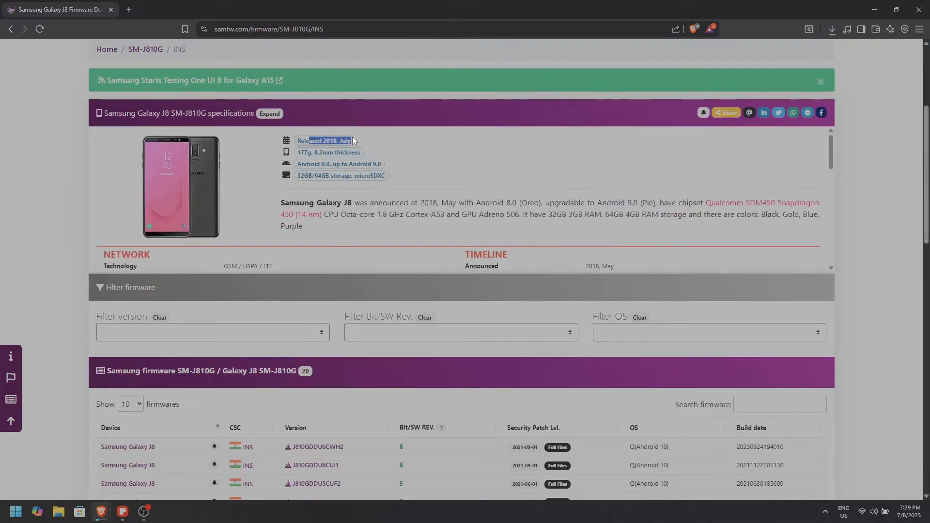
pyautogui.click(365, 136)
pyautogui.moveTo(317, 164); pyautogui.dragTo(340, 165)
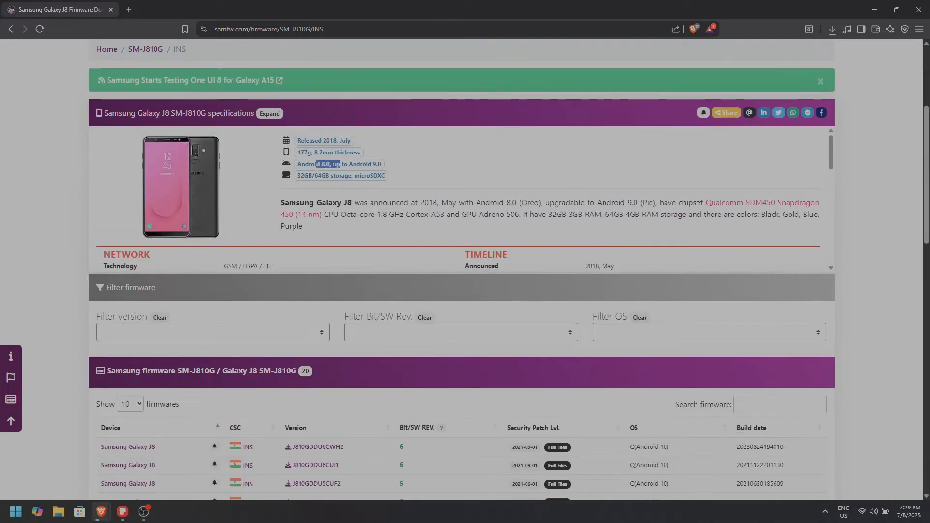
pyautogui.click(391, 167)
pyautogui.scroll(-5, 351, 170)
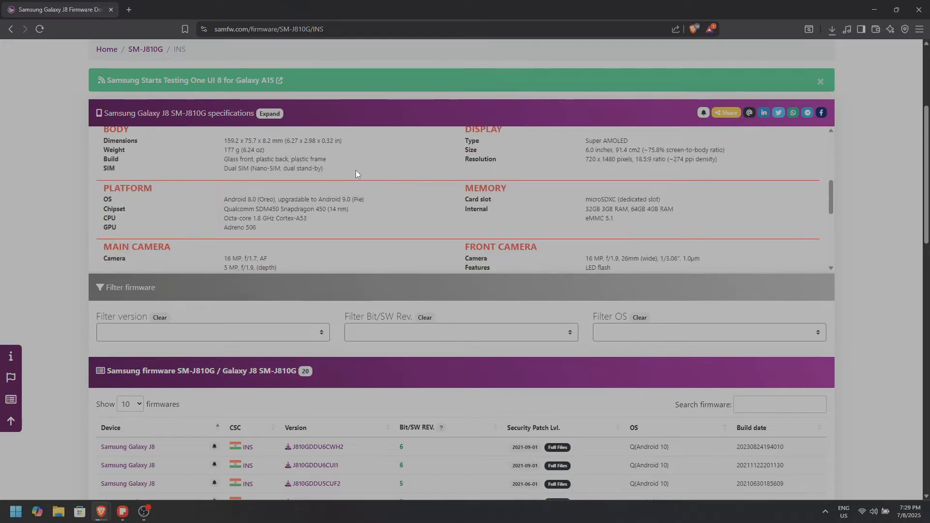
pyautogui.scroll(-6, 365, 219)
pyautogui.scroll(-2, 275, 310)
pyautogui.scroll(-2, 275, 313)
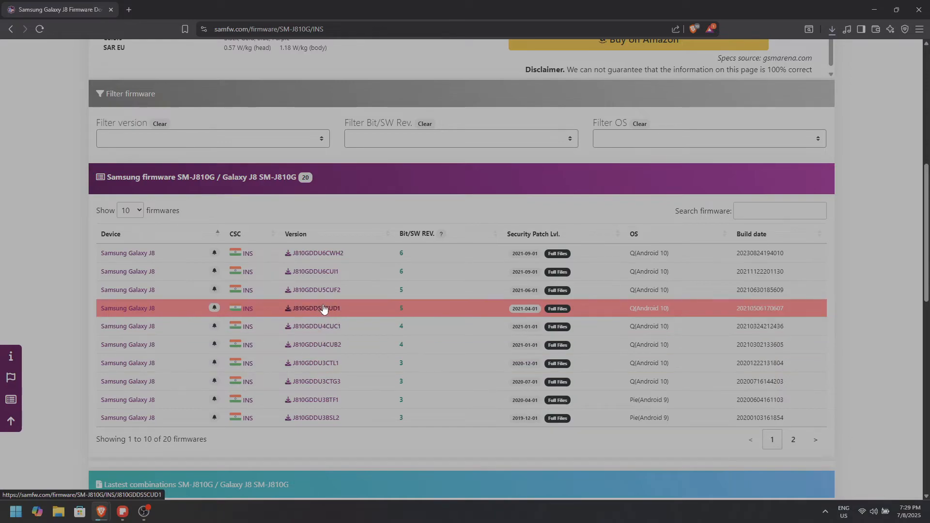
# Step: Open the download page for firmware J810GDDU6CUI1 and show its download server options
pyautogui.click(328, 276)
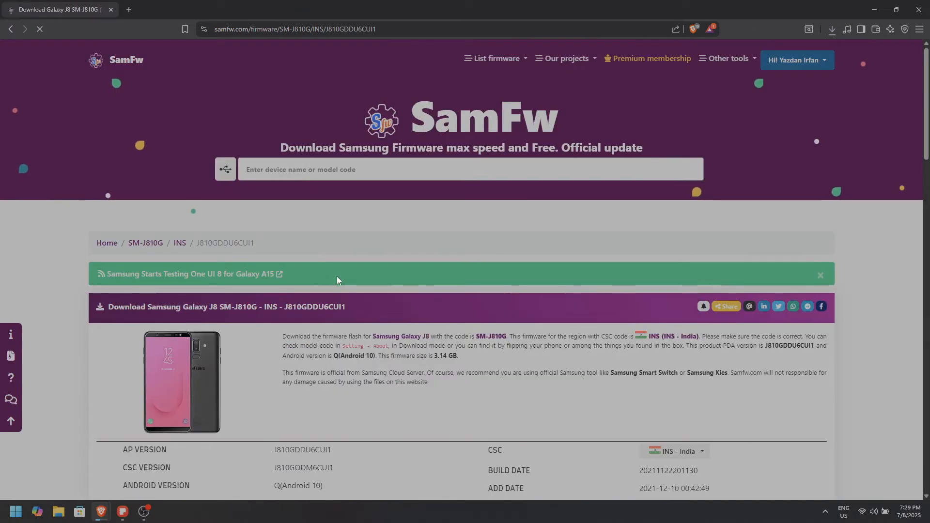
pyautogui.scroll(-6, 374, 278)
pyautogui.scroll(-1, 484, 324)
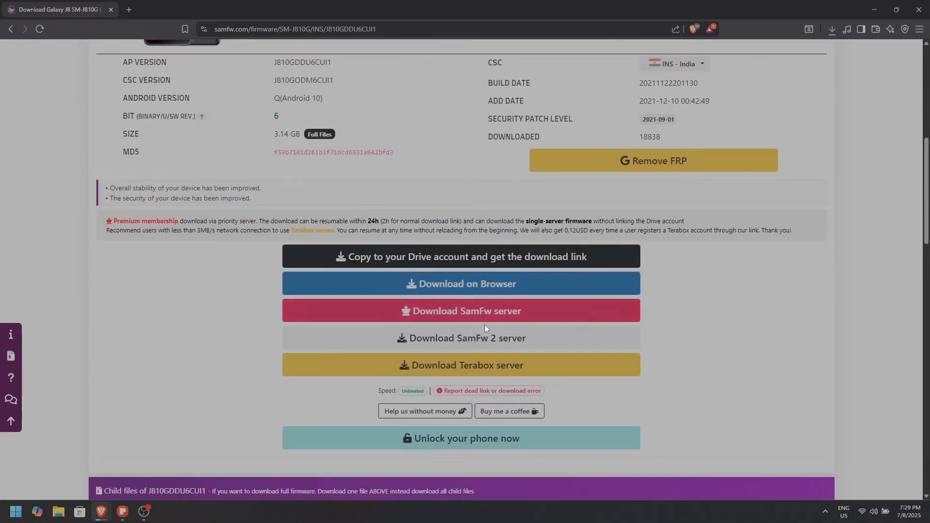
# Step: Request the firmware from the Terabox server, return to the firmware page and dismiss the download feedback dialog
pyautogui.click(467, 365)
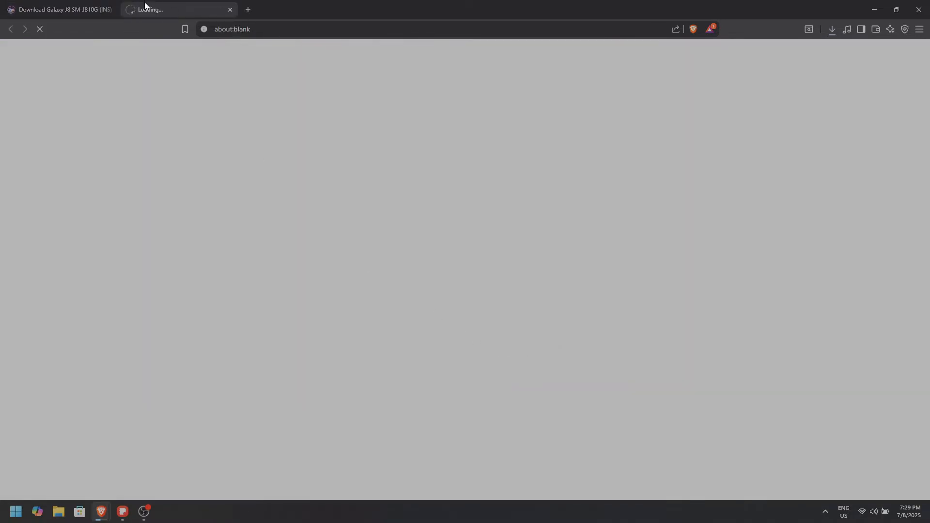
pyautogui.click(88, 7)
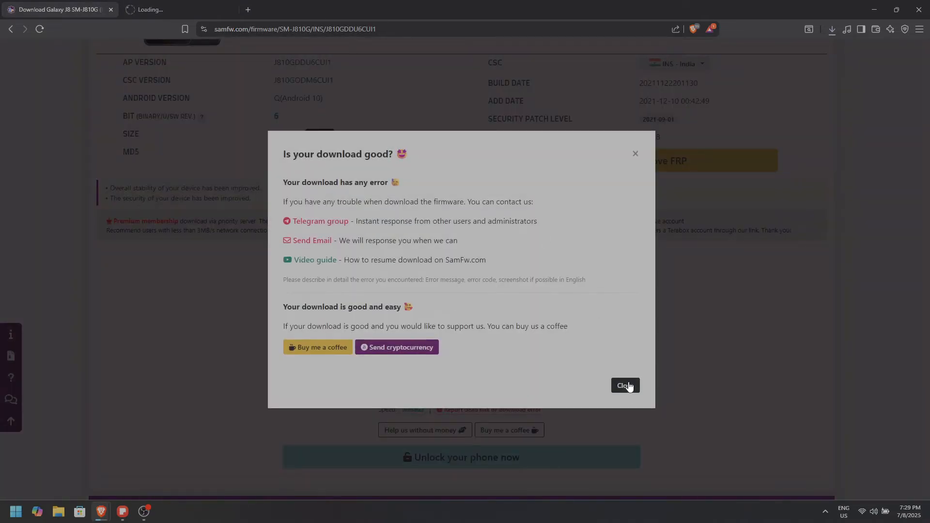
pyautogui.click(624, 385)
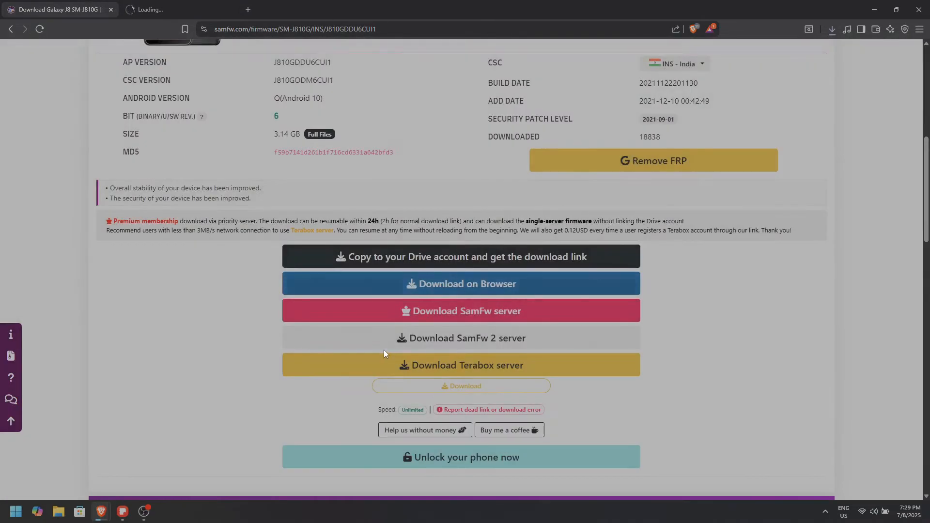
# Step: Request the firmware from the SamFw server and in the browser, close the blank loading tab and feedback dialog, and cancel the on-page download
pyautogui.click(487, 313)
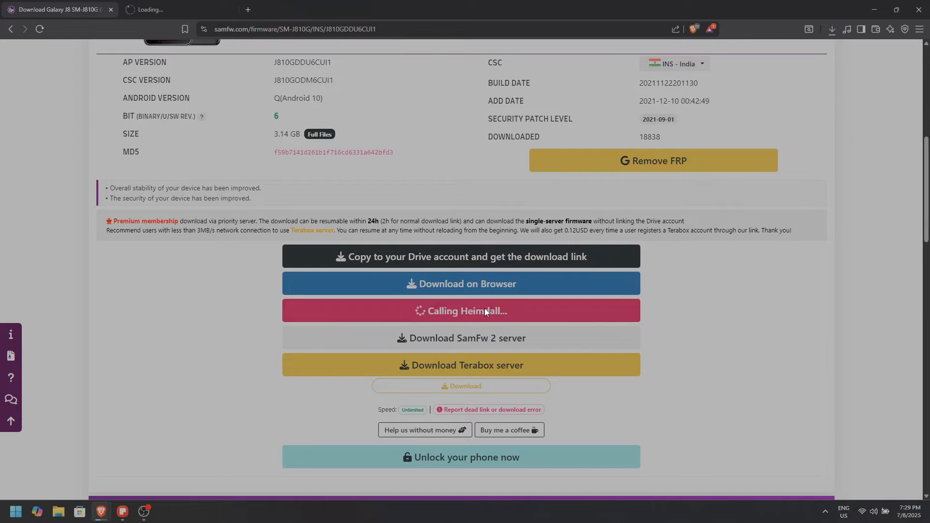
pyautogui.click(468, 288)
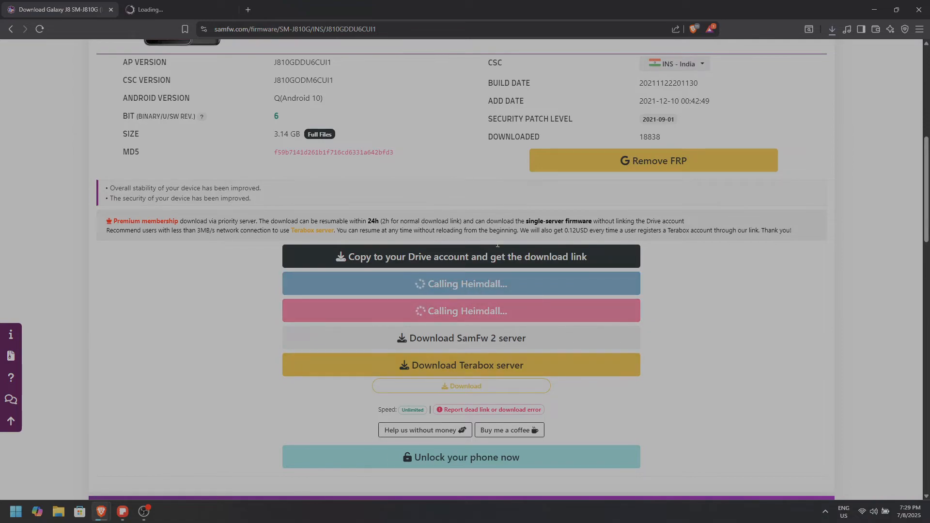
pyautogui.click(153, 12)
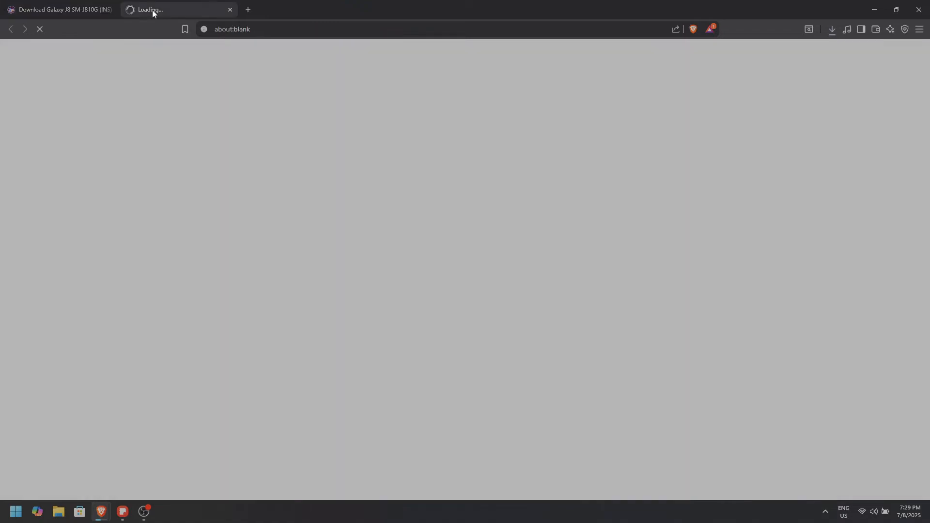
pyautogui.click(229, 11)
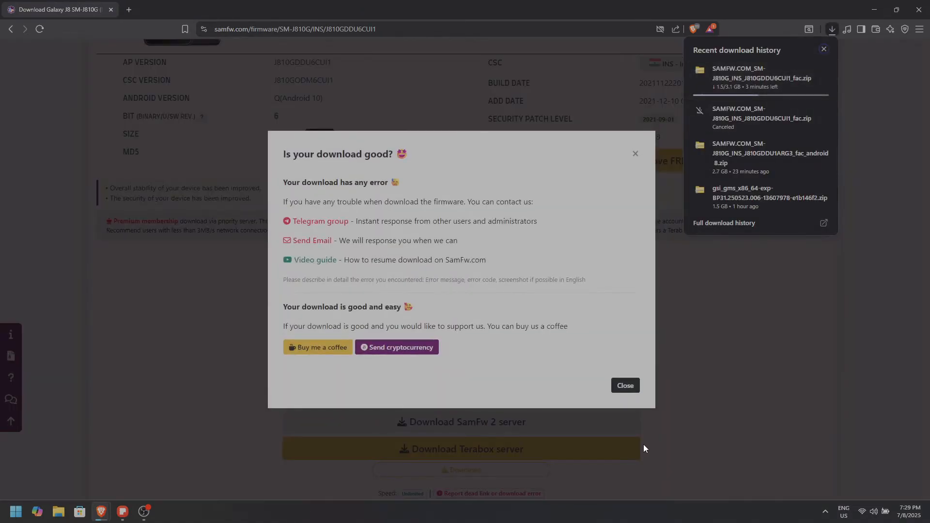
pyautogui.click(625, 385)
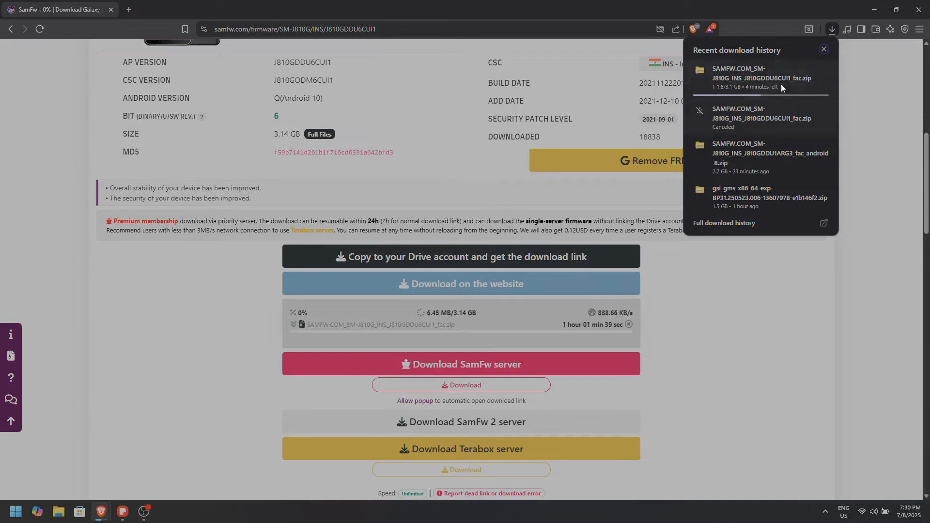
pyautogui.click(629, 324)
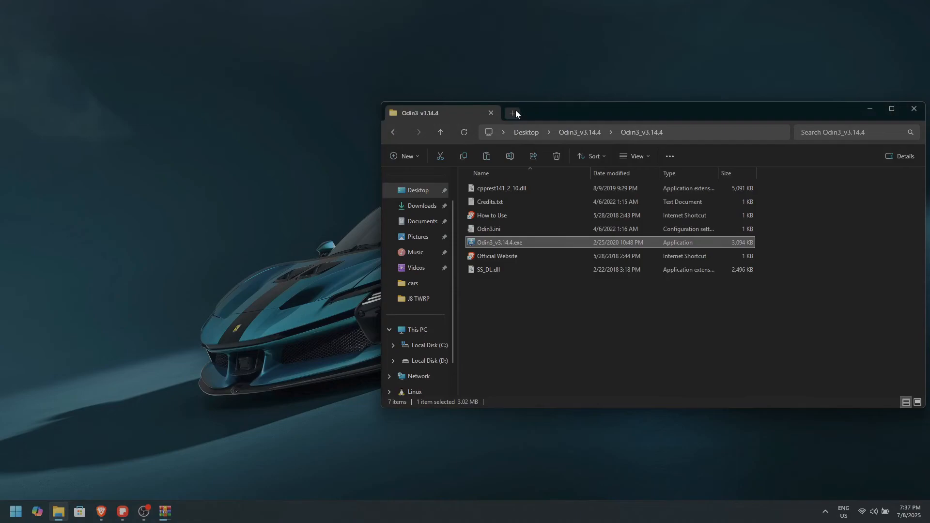
# Step: In File Explorer, look into the extracted SAMFW.COM_SM-J810G_INS_J810GDDU6CUI1_fac folder inside J8 TWRP on Local Disk (D:), and return to J8 TWRP
pyautogui.click(439, 360)
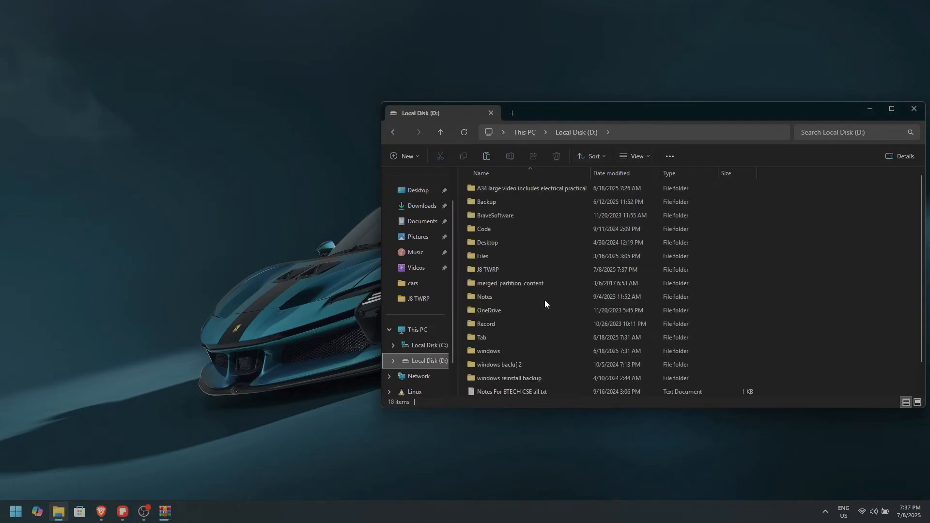
pyautogui.doubleClick(536, 268)
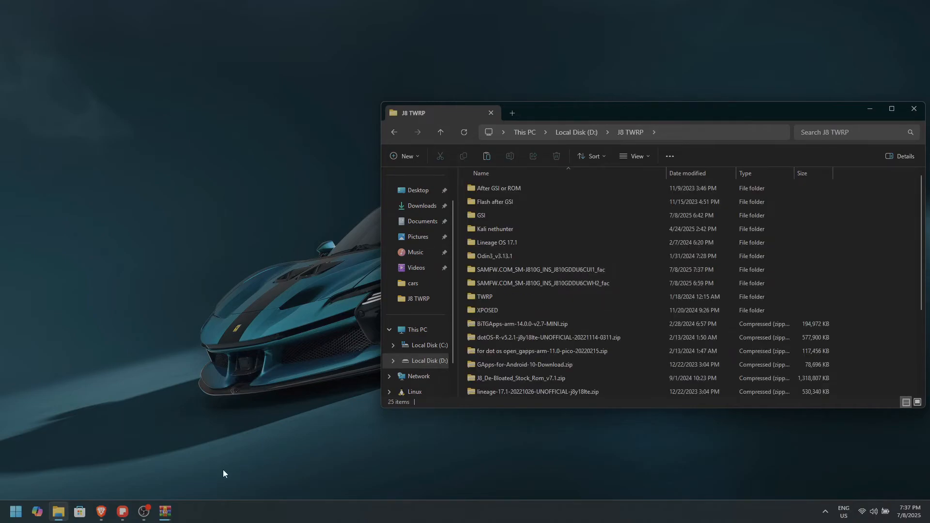
pyautogui.click(165, 511)
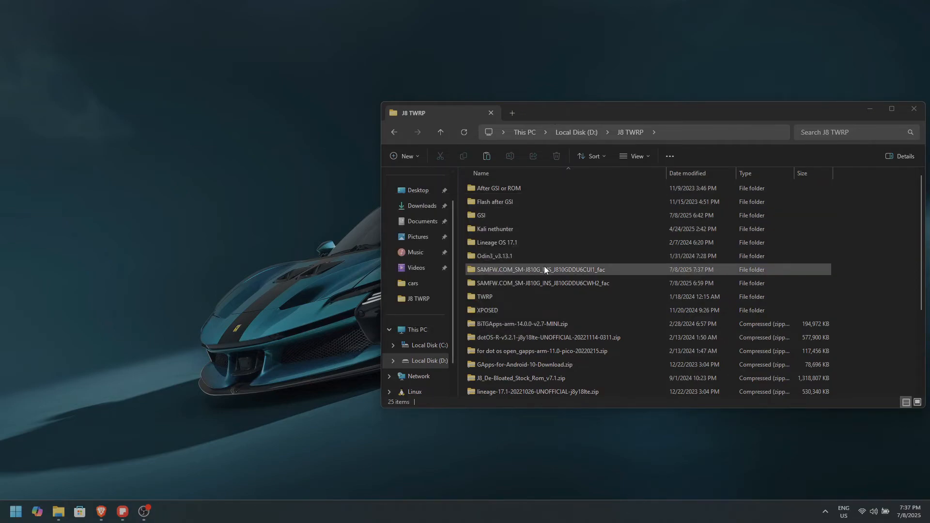
pyautogui.doubleClick(585, 270)
pyautogui.hotkey('alt', 'Left')
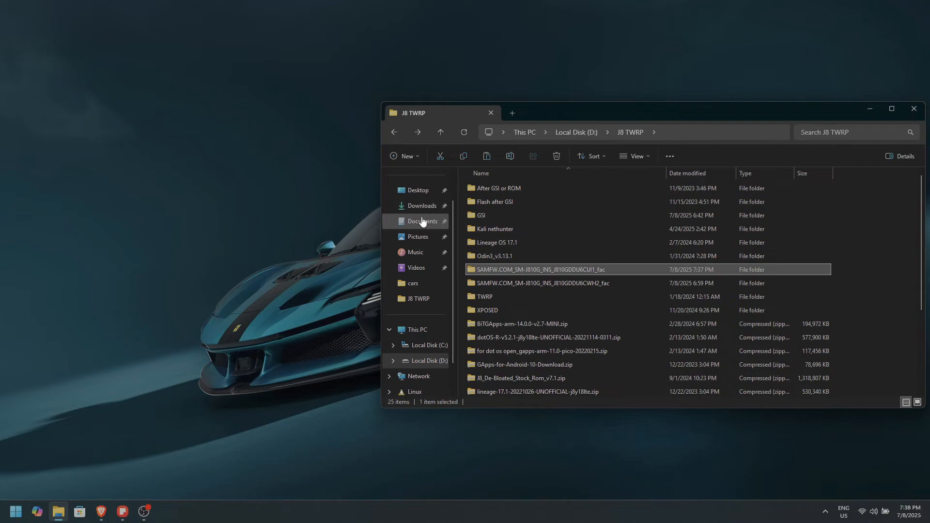
# Step: Launch Odin3_v3.14.4.exe from the nested Odin3_v3.14.4 folder on the Desktop and accept its startup warning
pyautogui.click(419, 191)
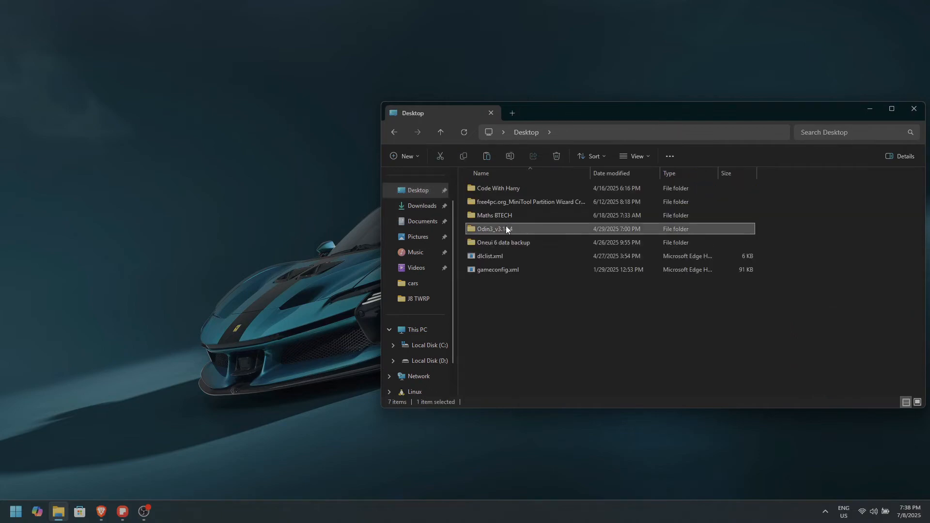
pyautogui.doubleClick(506, 226)
pyautogui.click(507, 187)
pyautogui.doubleClick(506, 188)
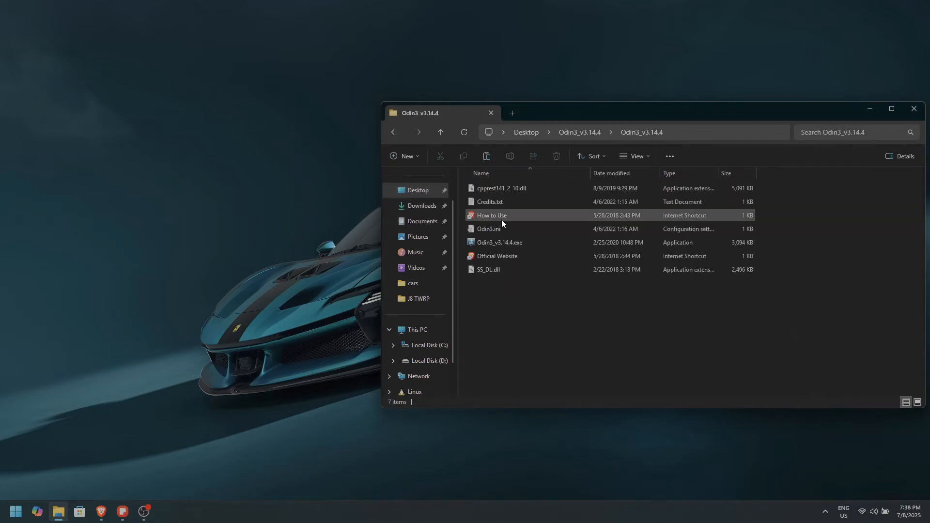
pyautogui.doubleClick(508, 241)
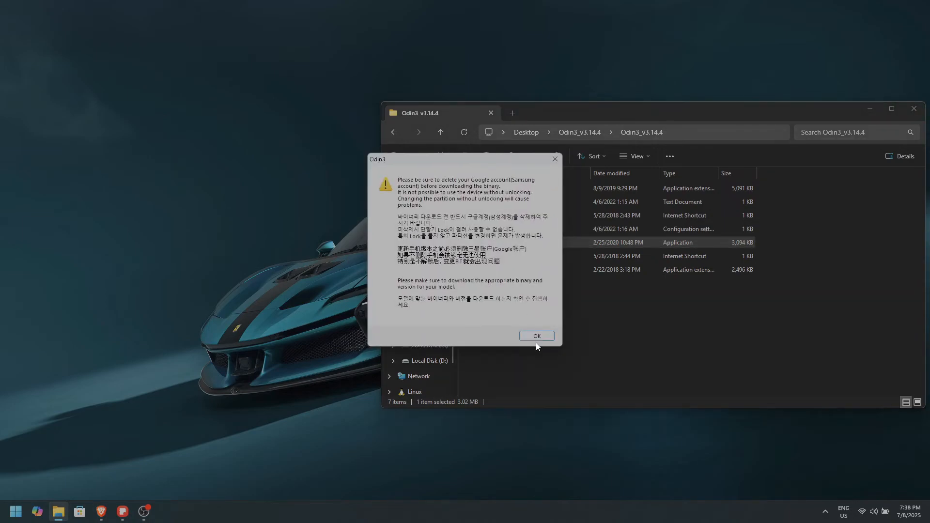
pyautogui.click(536, 338)
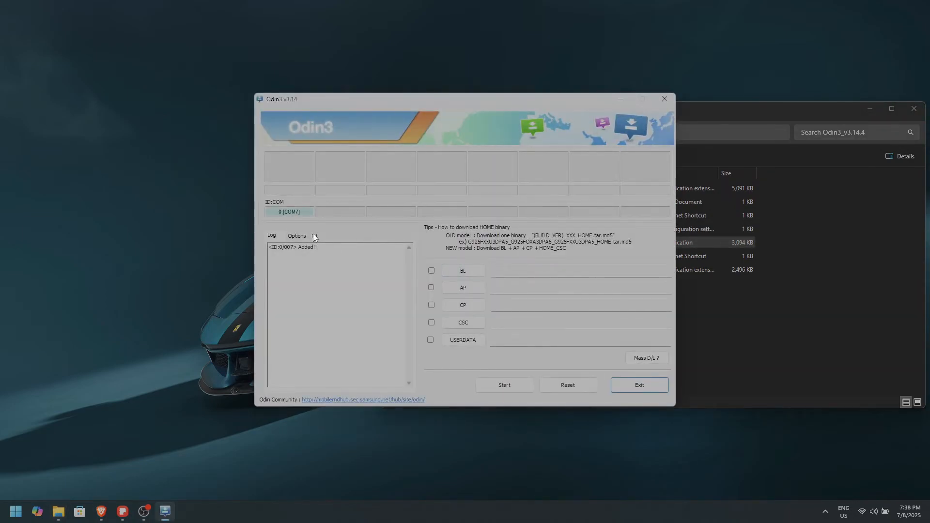
# Step: Load the BL_J810GDDU6CUI1 file from the SAMFW.COM_SM-J810G_INS_J810GDDU6CUI1_fac folder into the BL slot
pyautogui.click(463, 270)
pyautogui.click(403, 154)
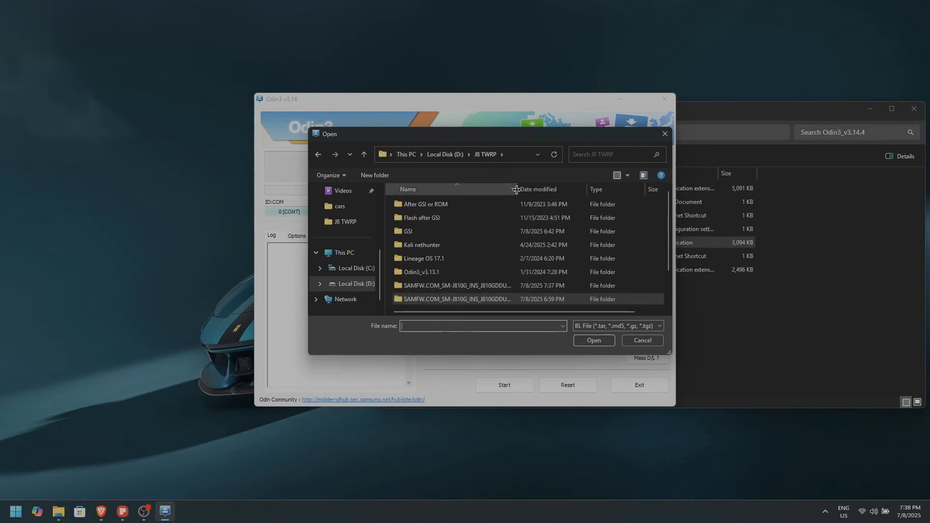
pyautogui.moveTo(517, 192); pyautogui.dragTo(563, 191)
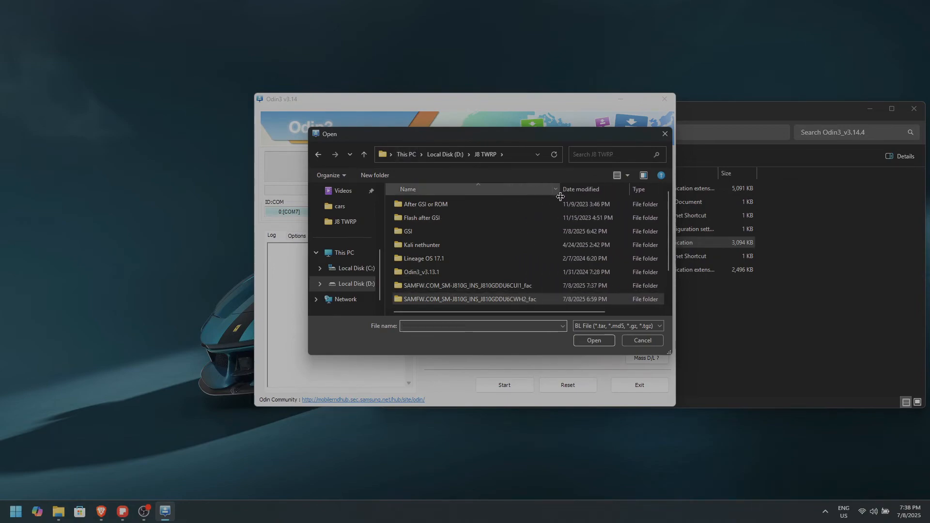
pyautogui.doubleClick(522, 285)
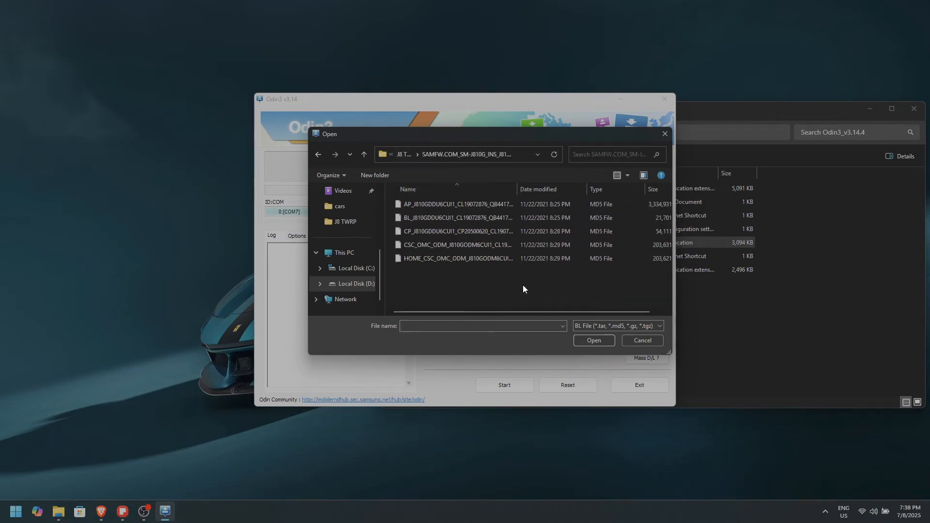
pyautogui.click(444, 220)
pyautogui.click(593, 340)
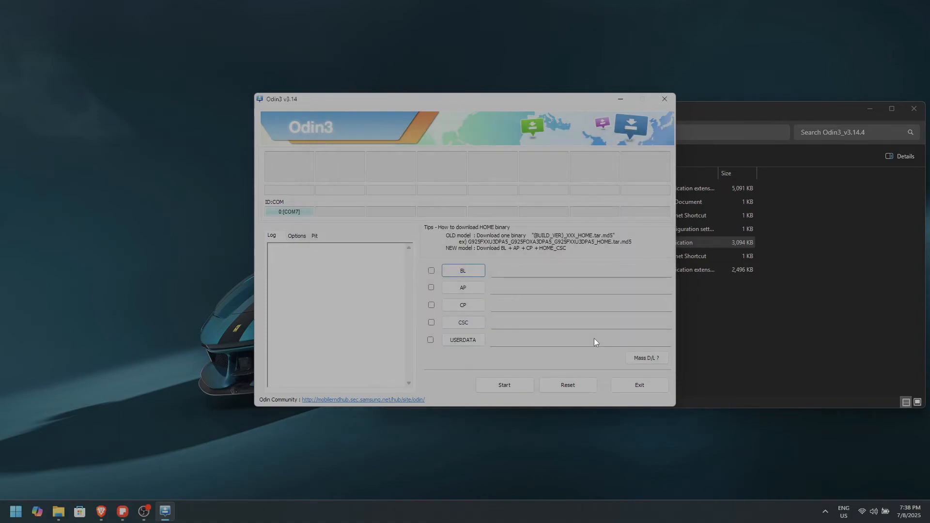
# Step: Load the CP_J810GDDU6CUI1 file into the CP slot and close the File Explorer window
pyautogui.click(467, 307)
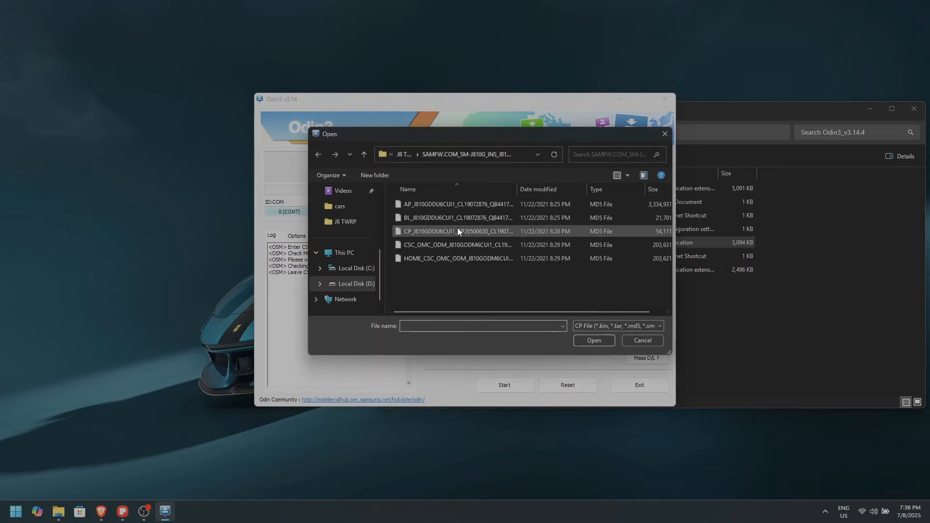
pyautogui.click(457, 231)
pyautogui.click(593, 340)
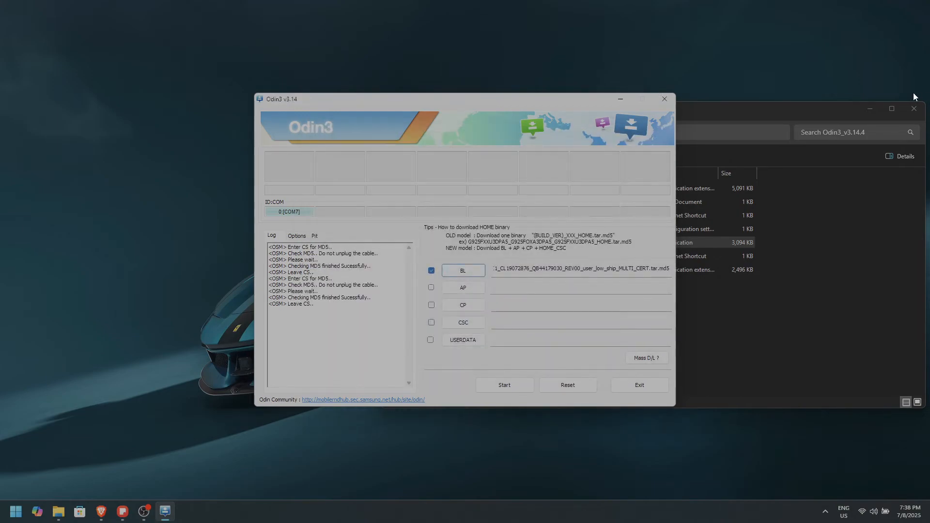
pyautogui.click(914, 108)
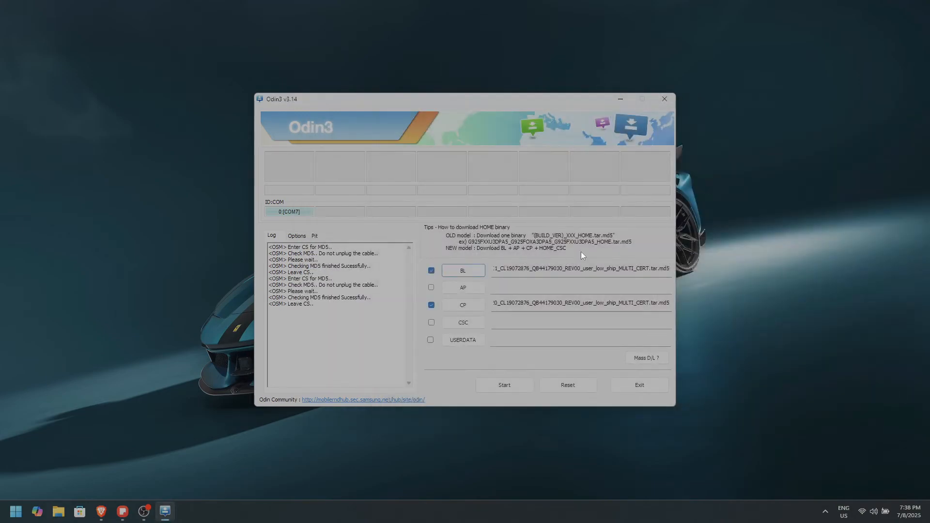
# Step: Load the CSC_OMC_ODM_J810GODM6CUI1 file into the CSC slot, not the HOME_CSC version
pyautogui.click(472, 323)
pyautogui.click(429, 244)
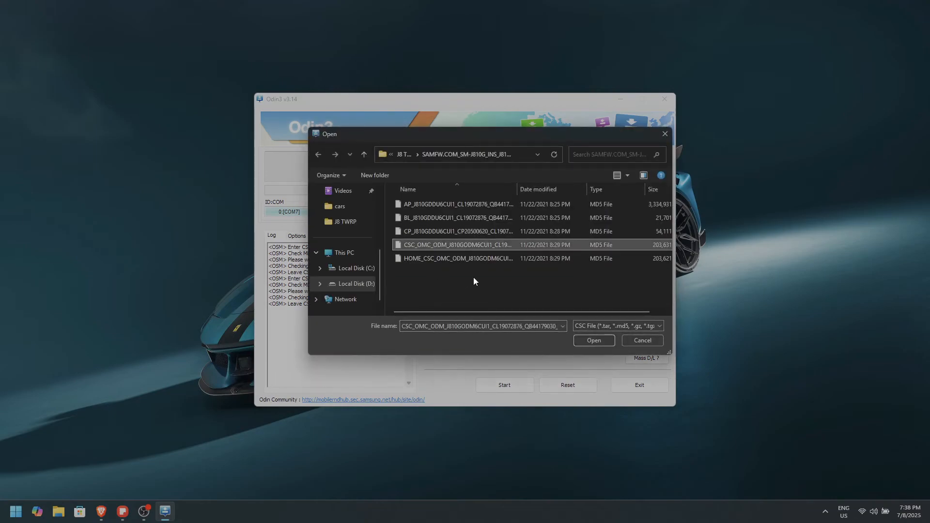
pyautogui.click(584, 340)
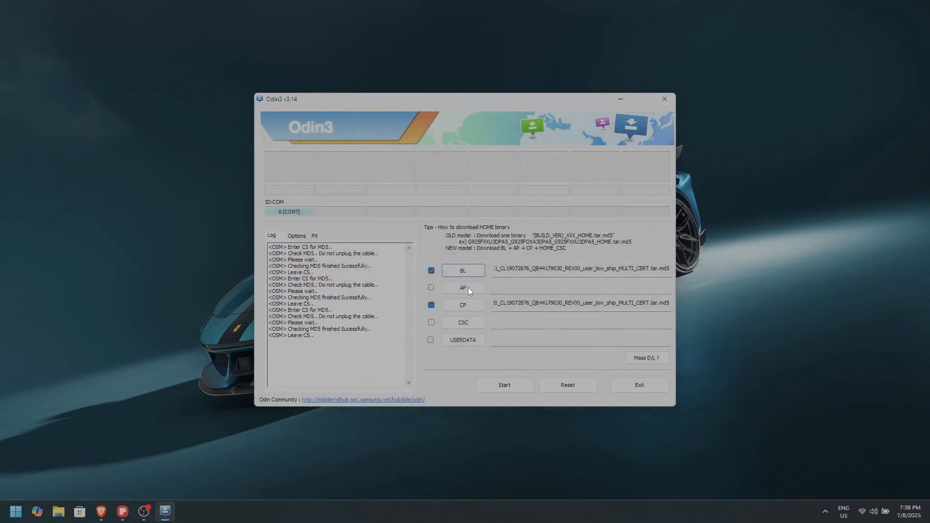
# Step: Load the AP_J810GDDU6CUI1 file into the AP slot and start flashing the firmware to the connected phone
pyautogui.click(468, 287)
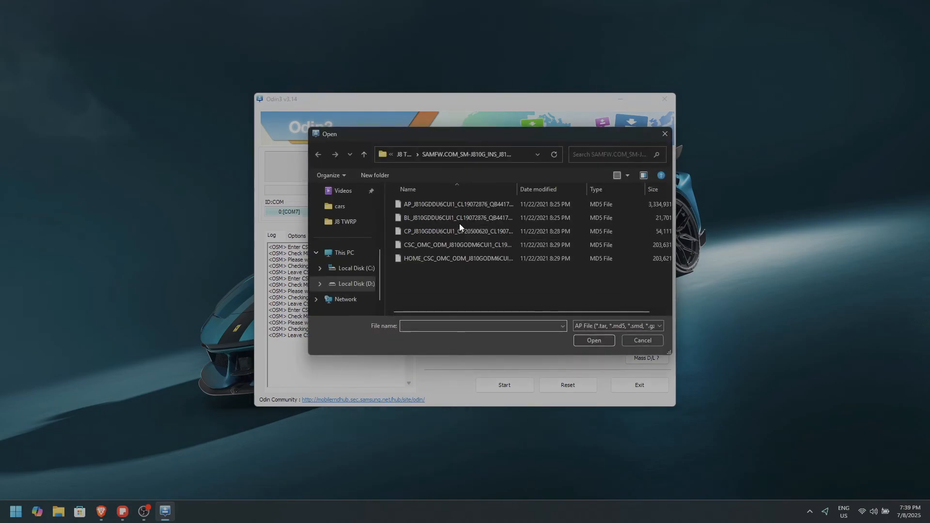
pyautogui.click(422, 200)
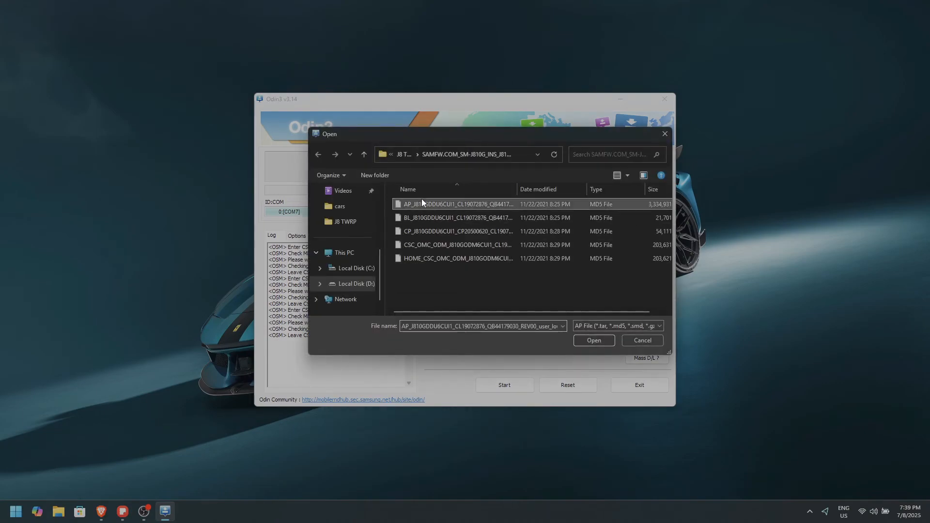
pyautogui.click(596, 341)
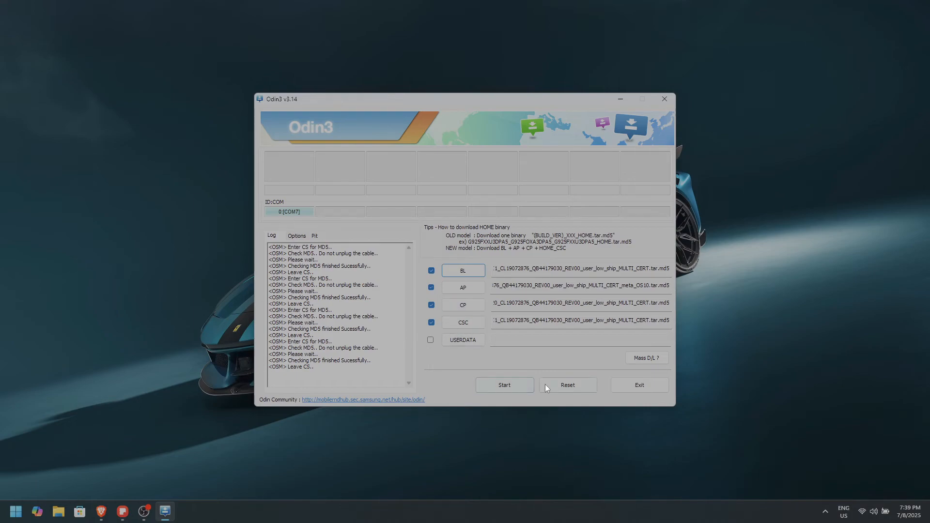
pyautogui.click(504, 385)
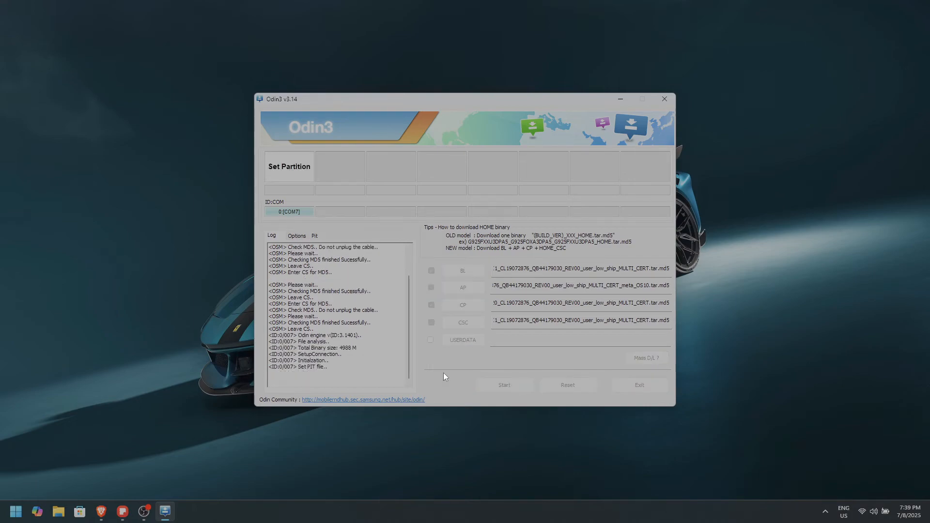